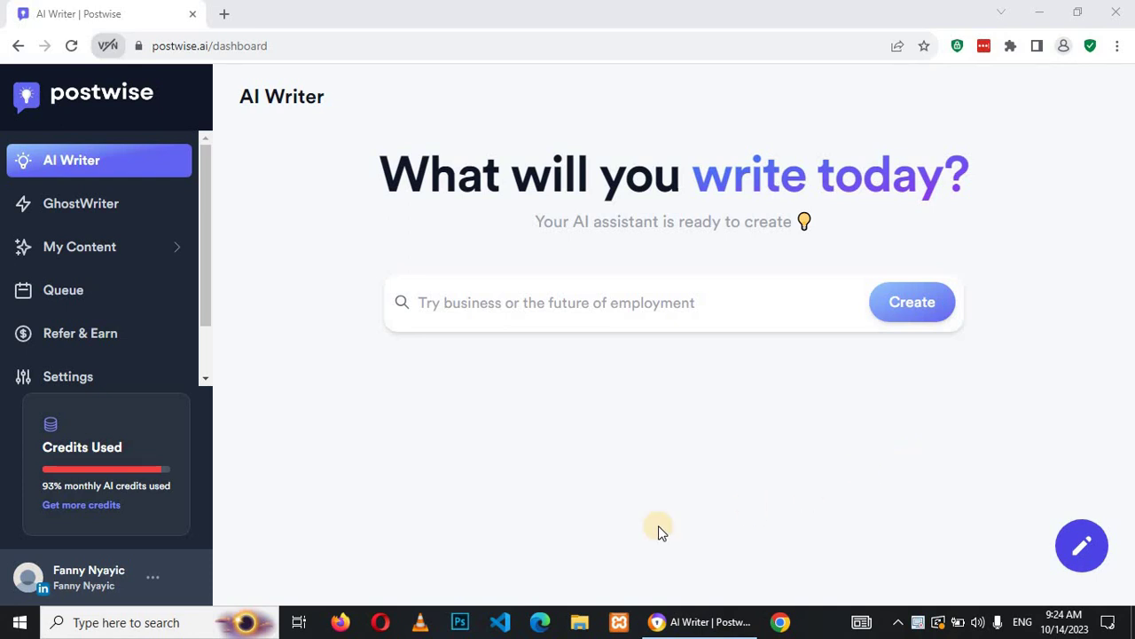
# - Switch the active Postwise AI account from LinkedIn to Twitter using the sidebar profile menu
pyautogui.click(154, 51)
pyautogui.click(233, 46)
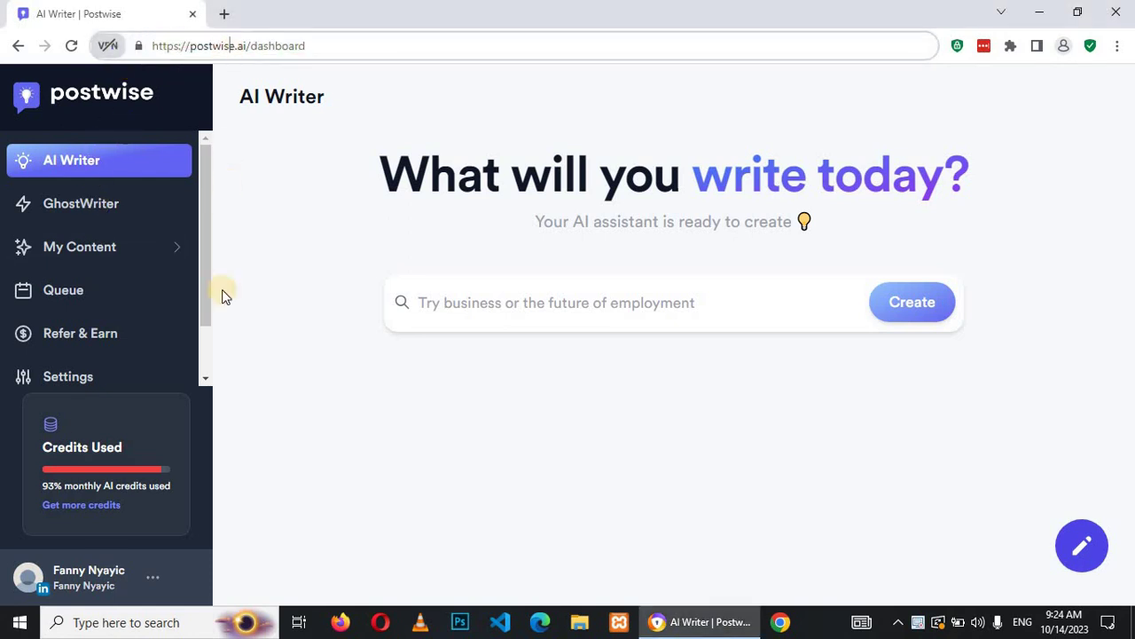
pyautogui.click(82, 581)
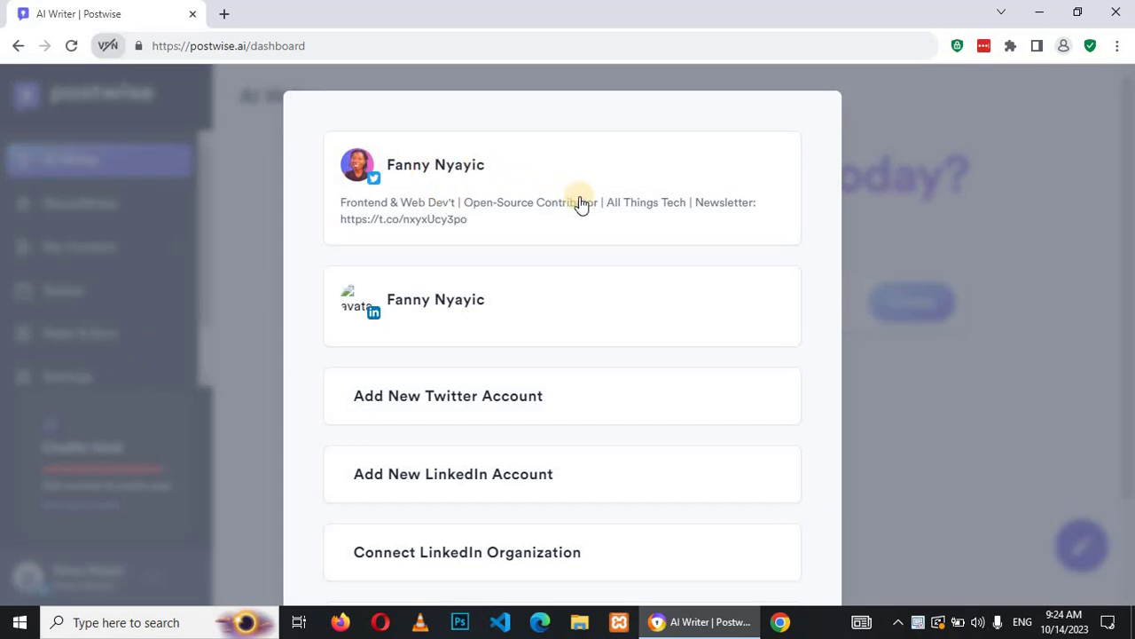
pyautogui.click(468, 169)
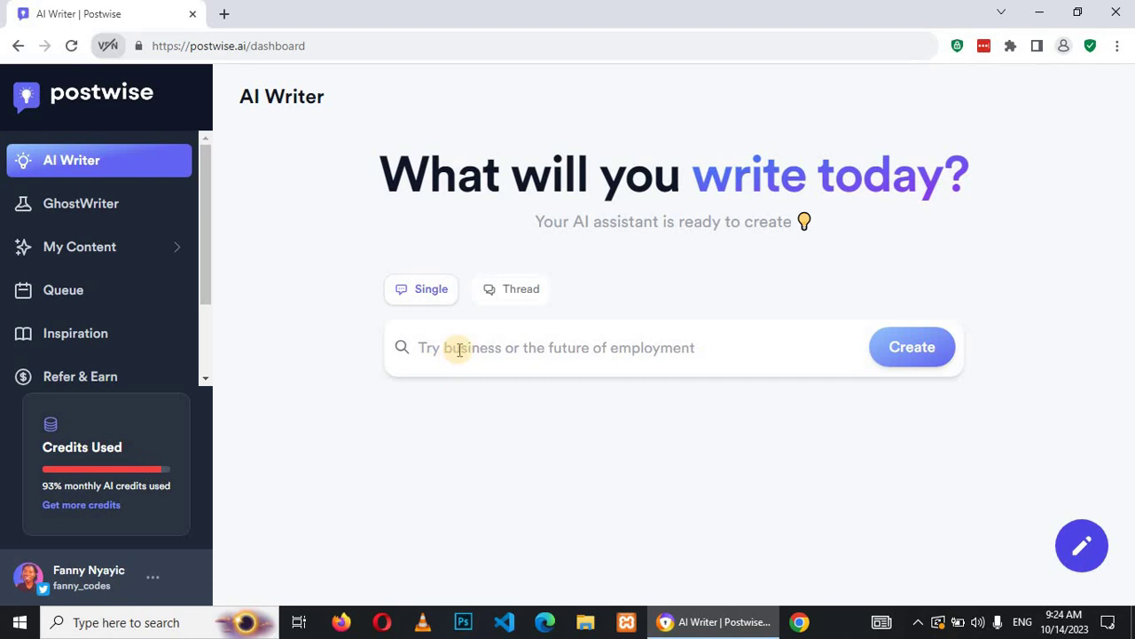
# - Generate tweets on 'how to write good technical articles' and scroll through the results
pyautogui.click(459, 348)
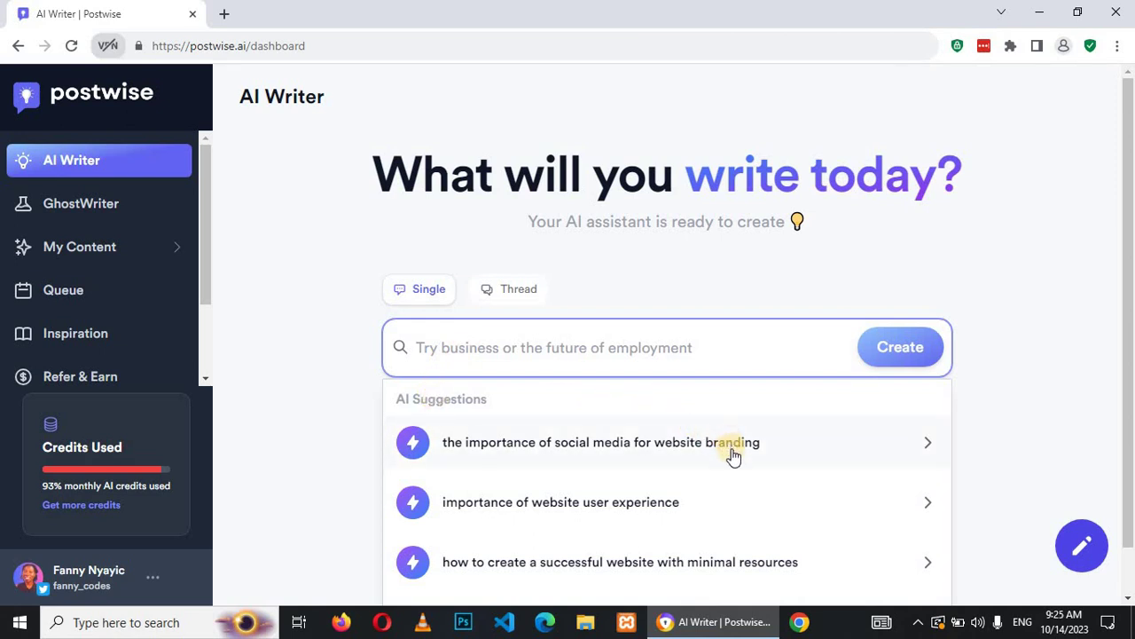
pyautogui.scroll(-1, 733, 455)
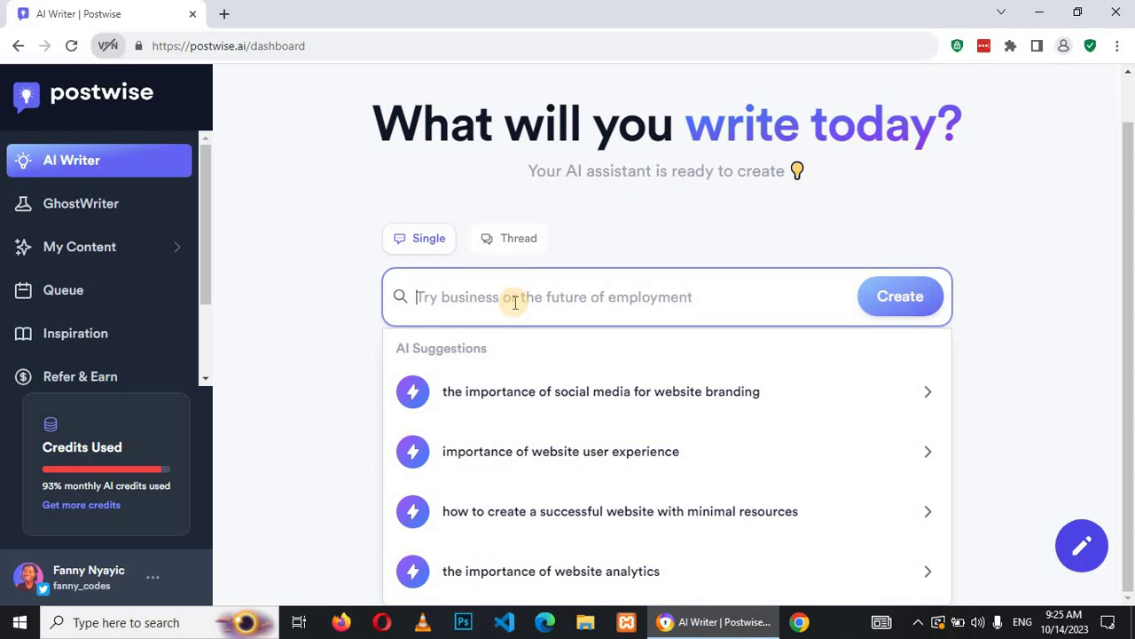
pyautogui.write('how to write good technical ar')
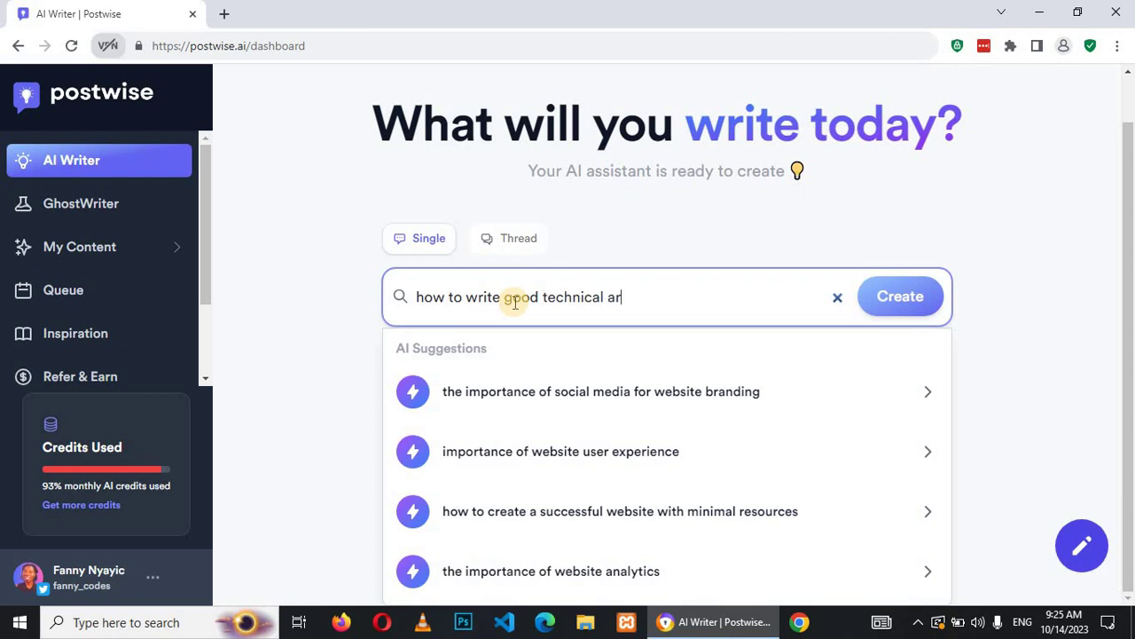
pyautogui.write('ticles')
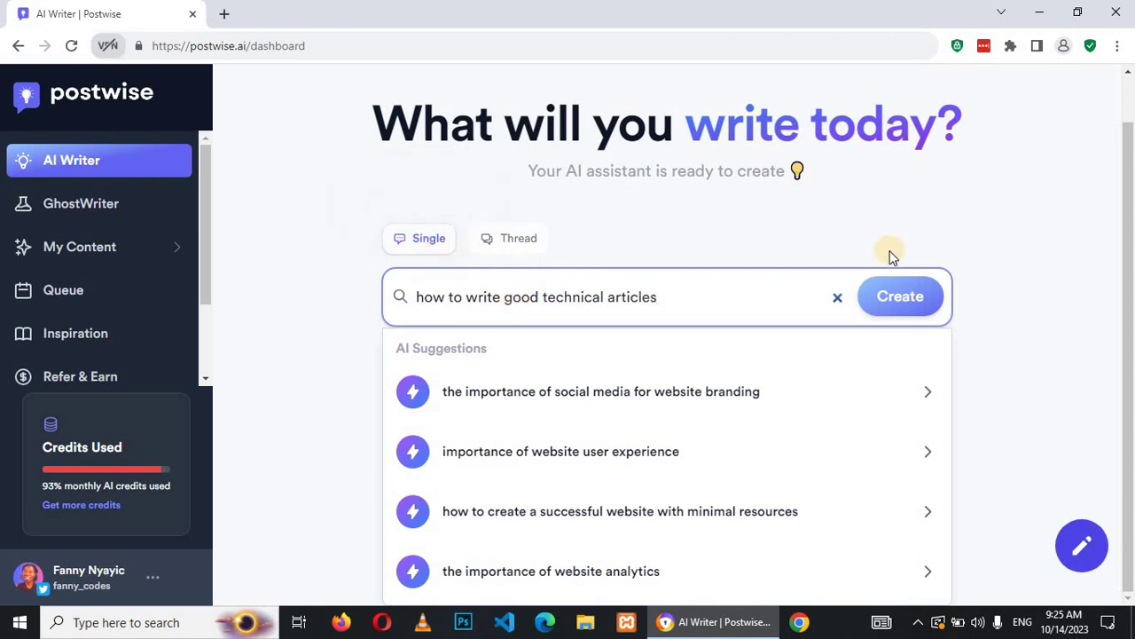
pyautogui.click(903, 301)
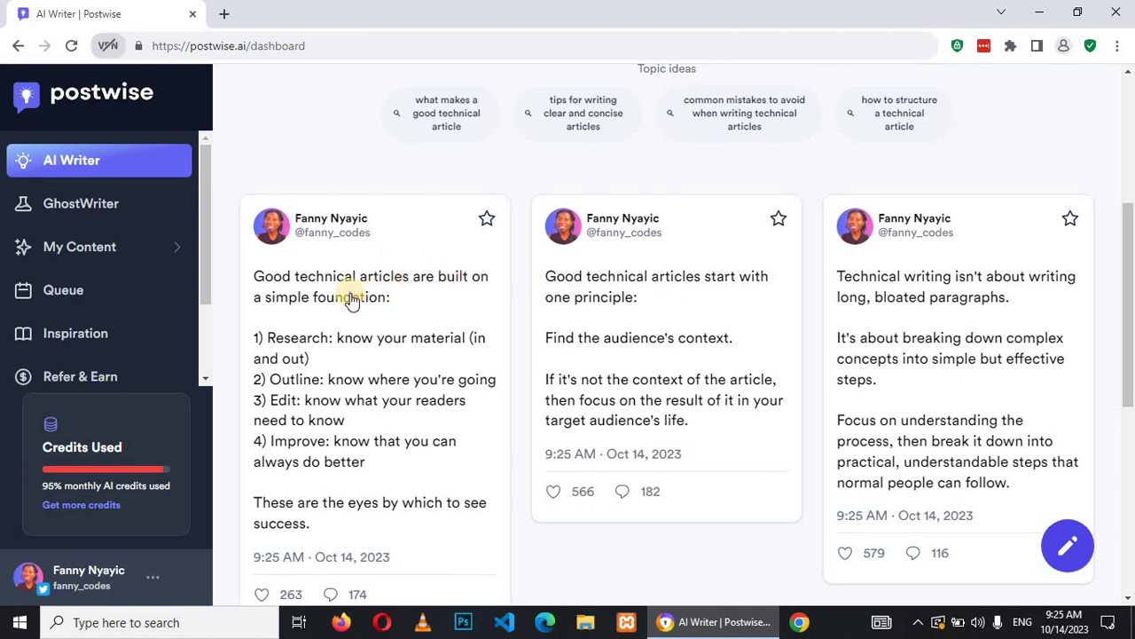
pyautogui.scroll(-1, 630, 229)
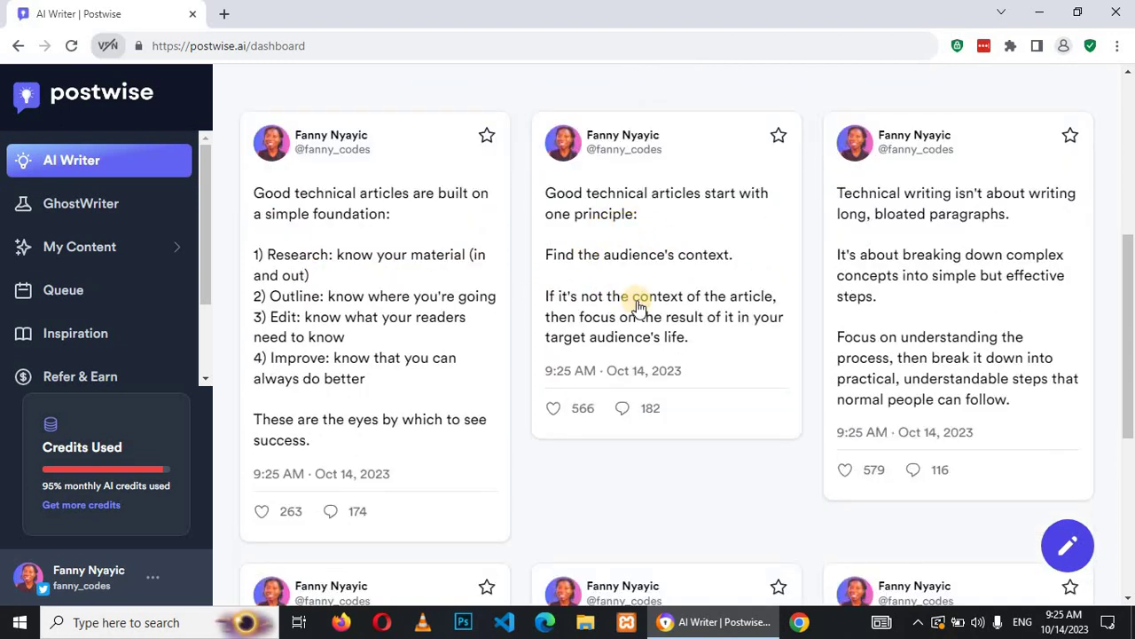
pyautogui.scroll(-3, 722, 288)
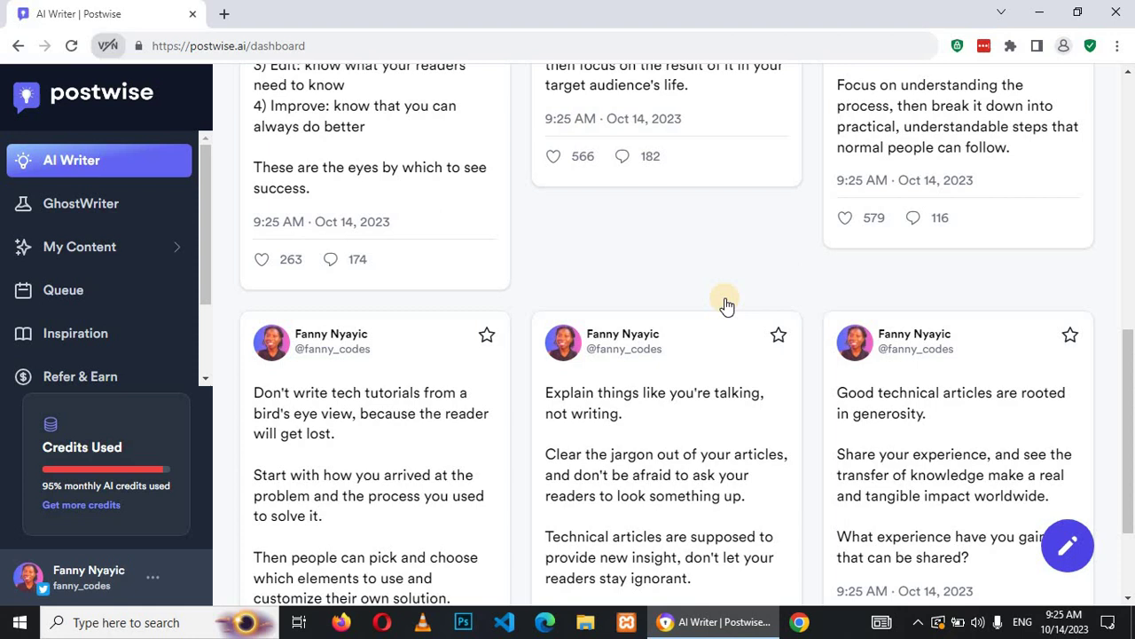
pyautogui.scroll(-2, 723, 297)
pyautogui.scroll(5, 982, 390)
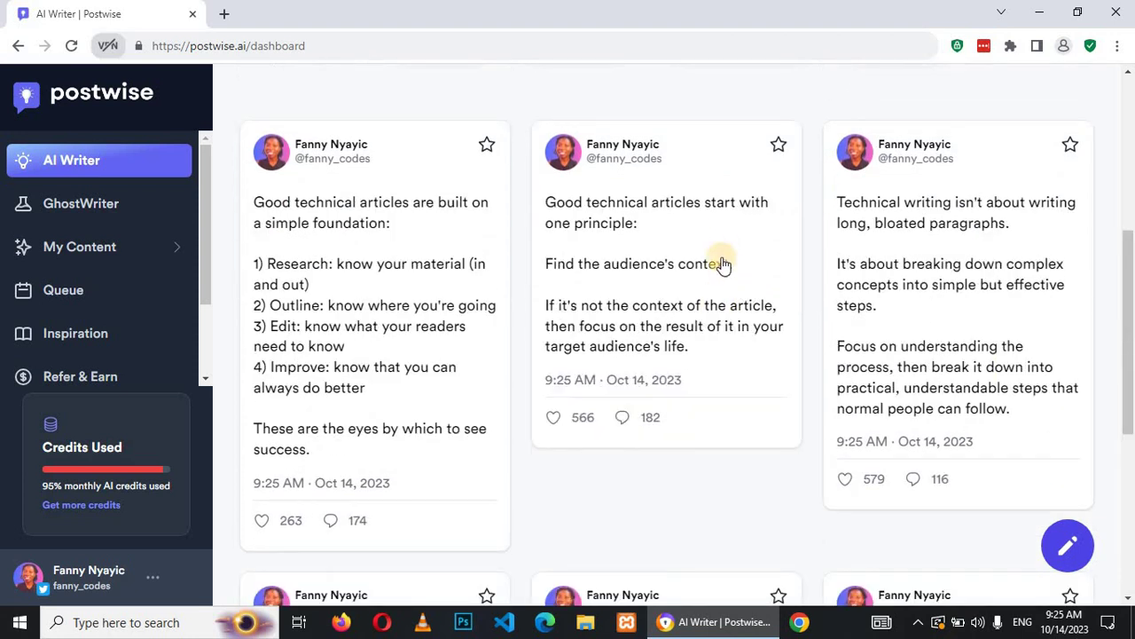
# - Schedule the #technicalwriting audience-context tweet for 10/14/2023 at 02:28 PM
pyautogui.click(718, 238)
pyautogui.write('#technicalwriting')
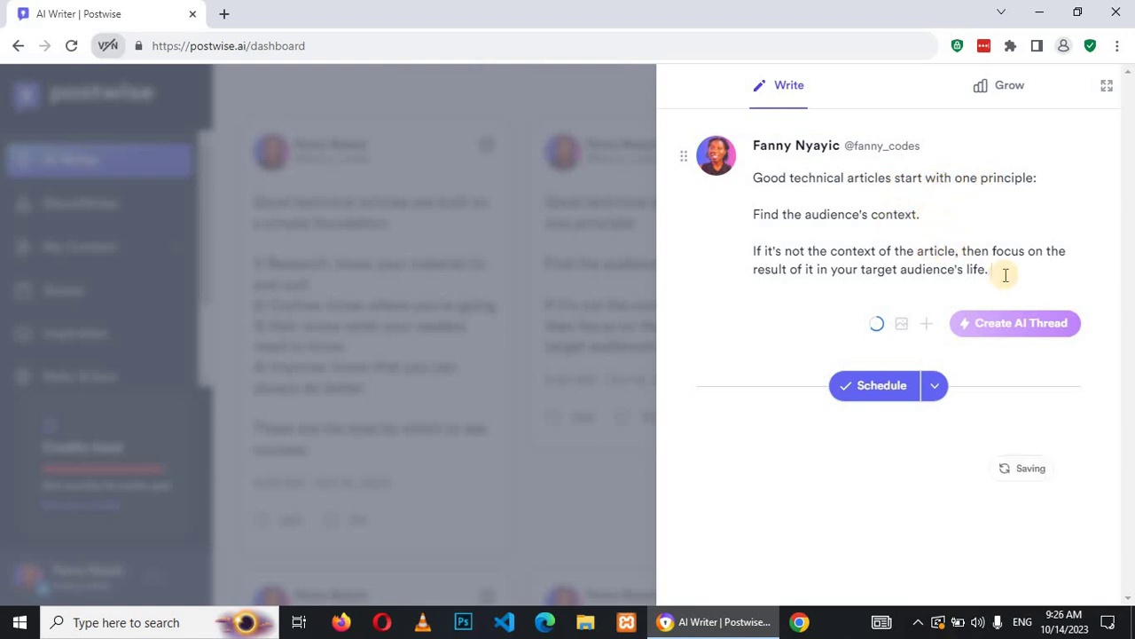
pyautogui.click(932, 402)
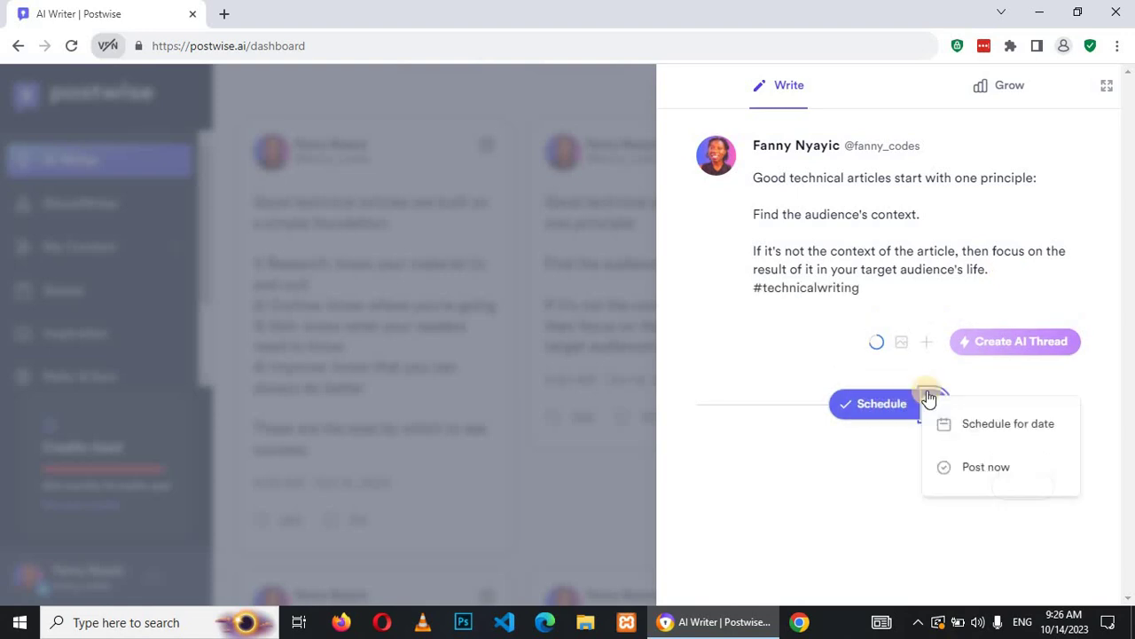
pyautogui.click(992, 425)
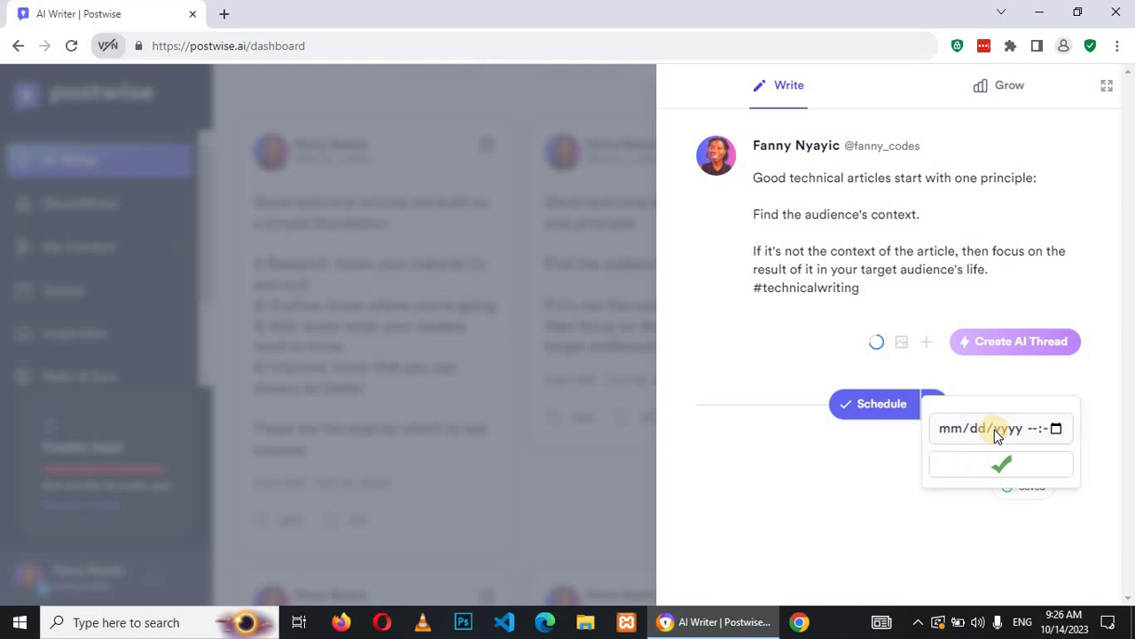
pyautogui.click(955, 428)
pyautogui.write('10')
pyautogui.write('142023')
pyautogui.write('0228p')
pyautogui.click(1014, 425)
pyautogui.click(1003, 464)
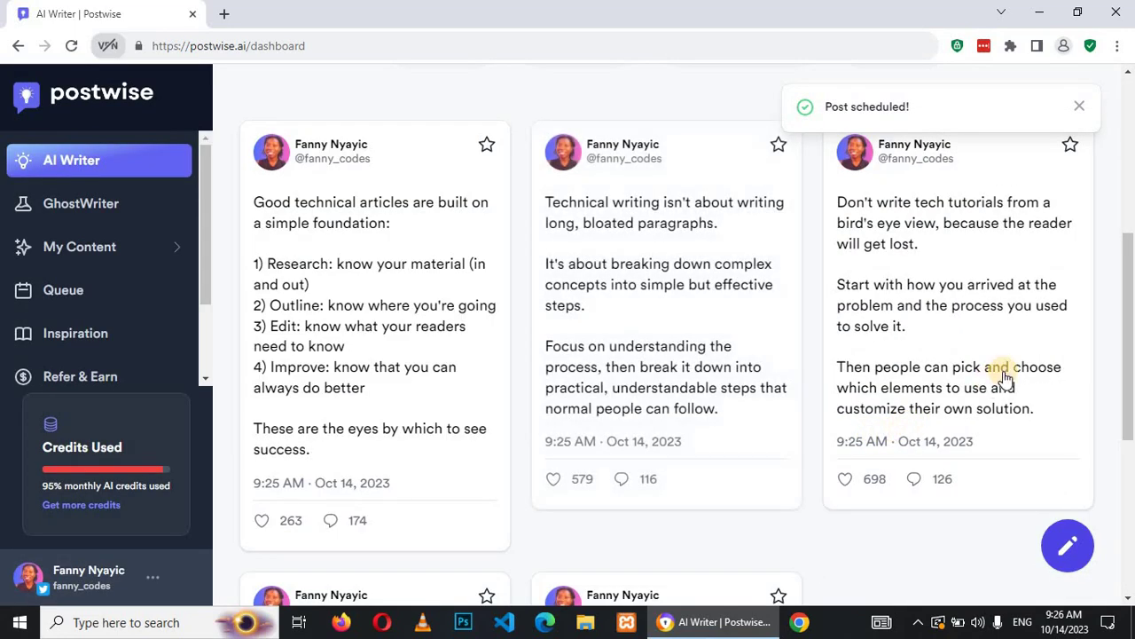
# - Review the Scheduled and Posted tweets under My Content
pyautogui.click(102, 249)
pyautogui.scroll(-1, 102, 337)
pyautogui.click(93, 351)
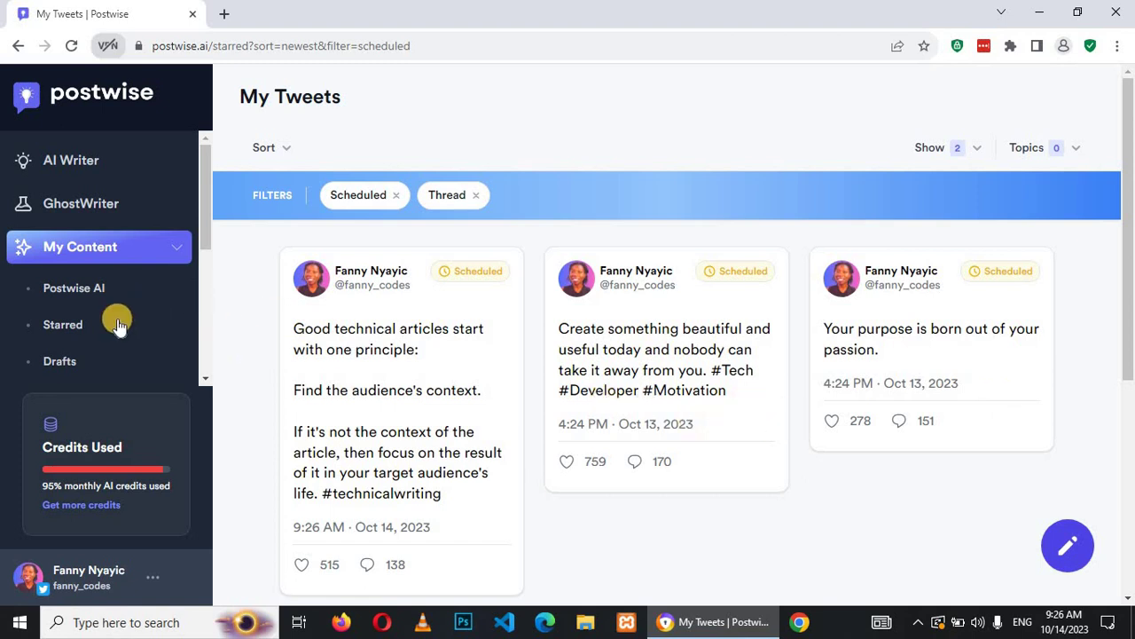
pyautogui.scroll(-2, 98, 325)
pyautogui.click(80, 322)
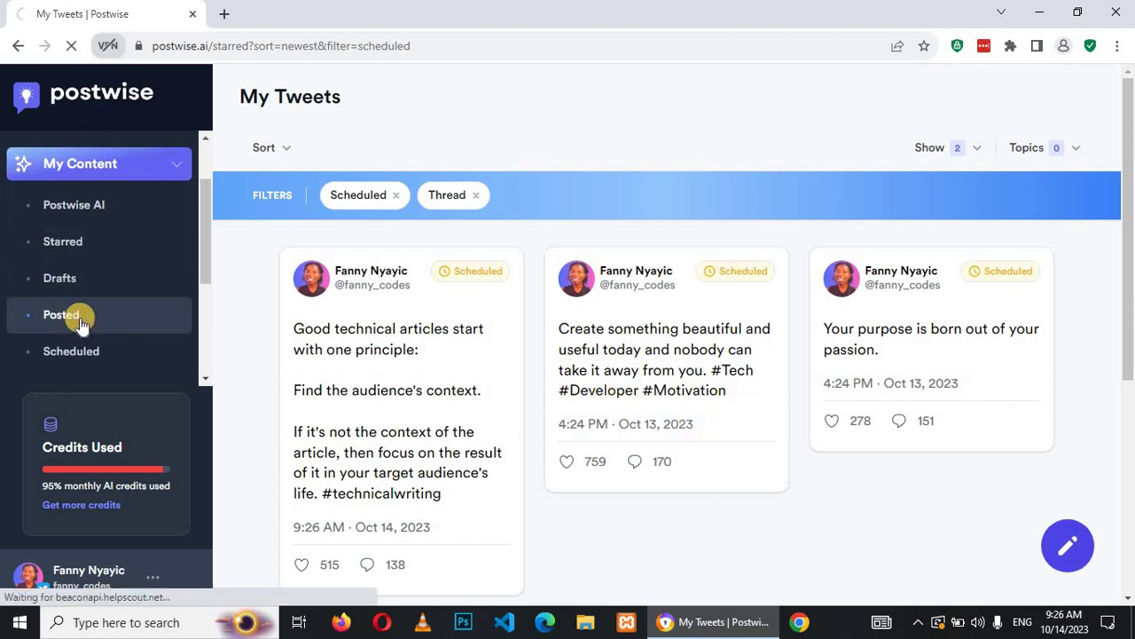
pyautogui.scroll(-1, 763, 339)
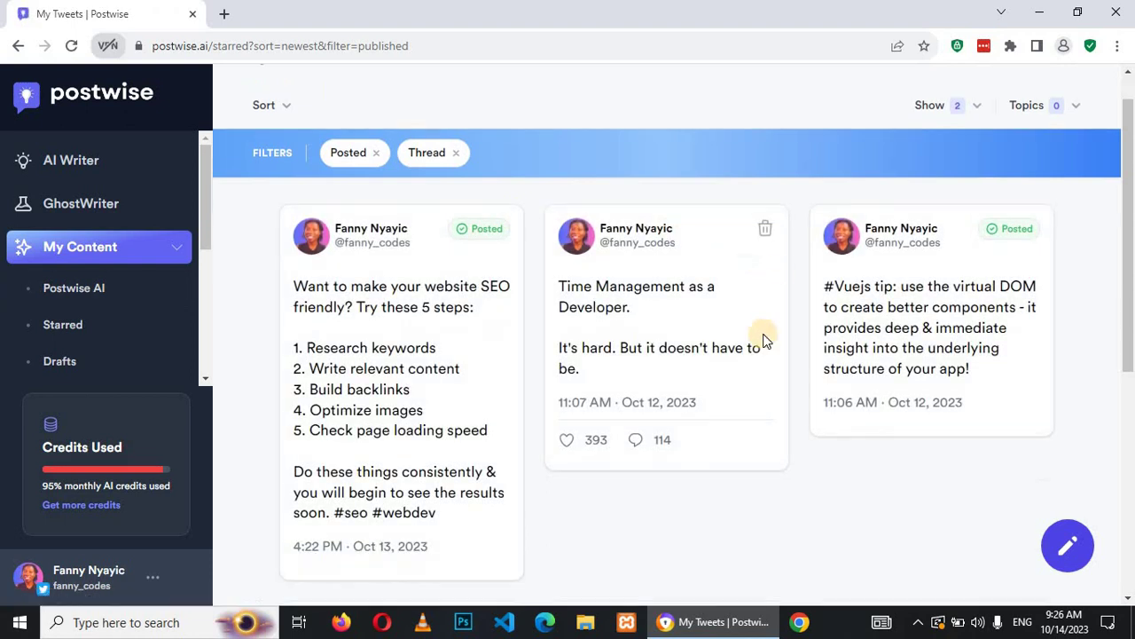
pyautogui.scroll(-4, 763, 340)
pyautogui.scroll(3, 760, 337)
pyautogui.scroll(-3, 132, 351)
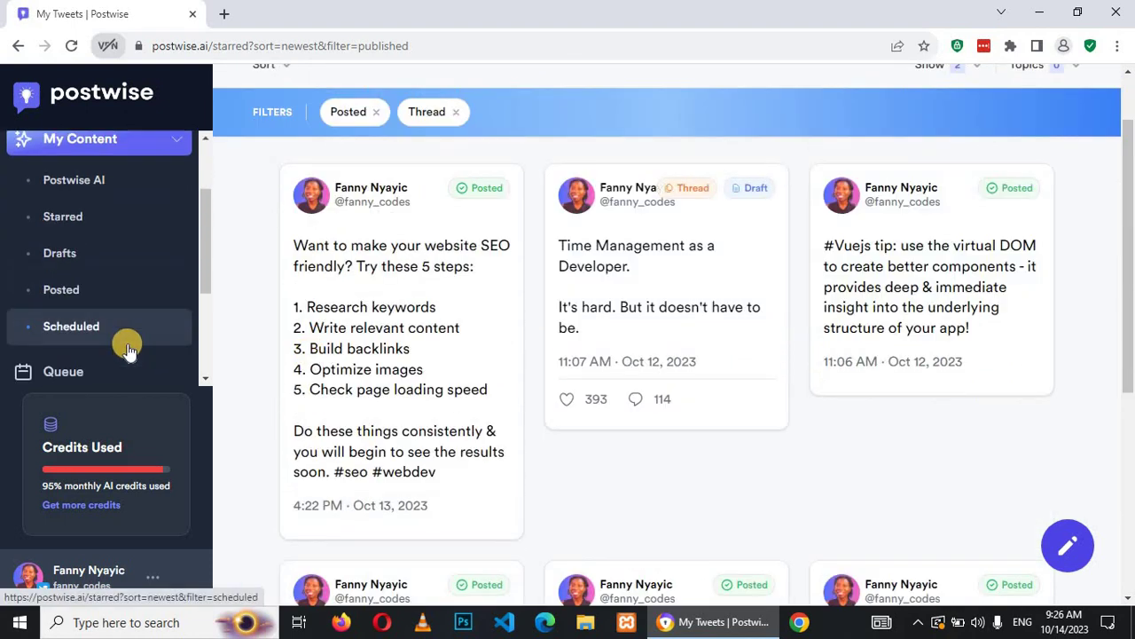
pyautogui.scroll(-2, 127, 351)
# - Scroll through the Queue, which lists the tip for 2:28 pm on October 14
pyautogui.click(103, 321)
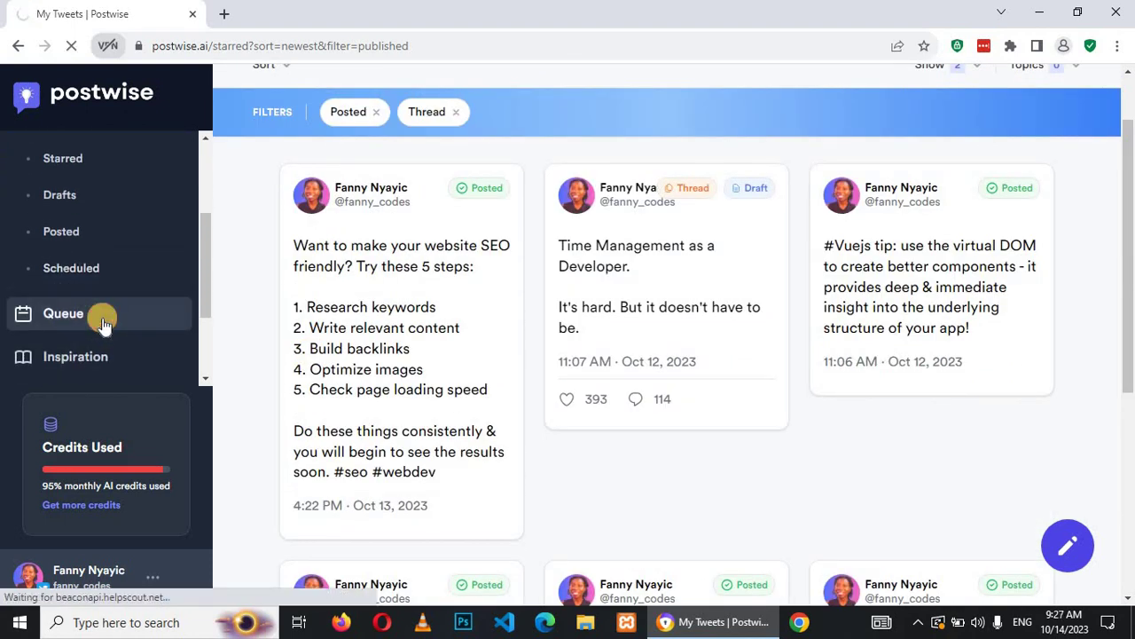
pyautogui.scroll(-2, 722, 302)
pyautogui.scroll(-4, 722, 302)
pyautogui.scroll(-10, 719, 311)
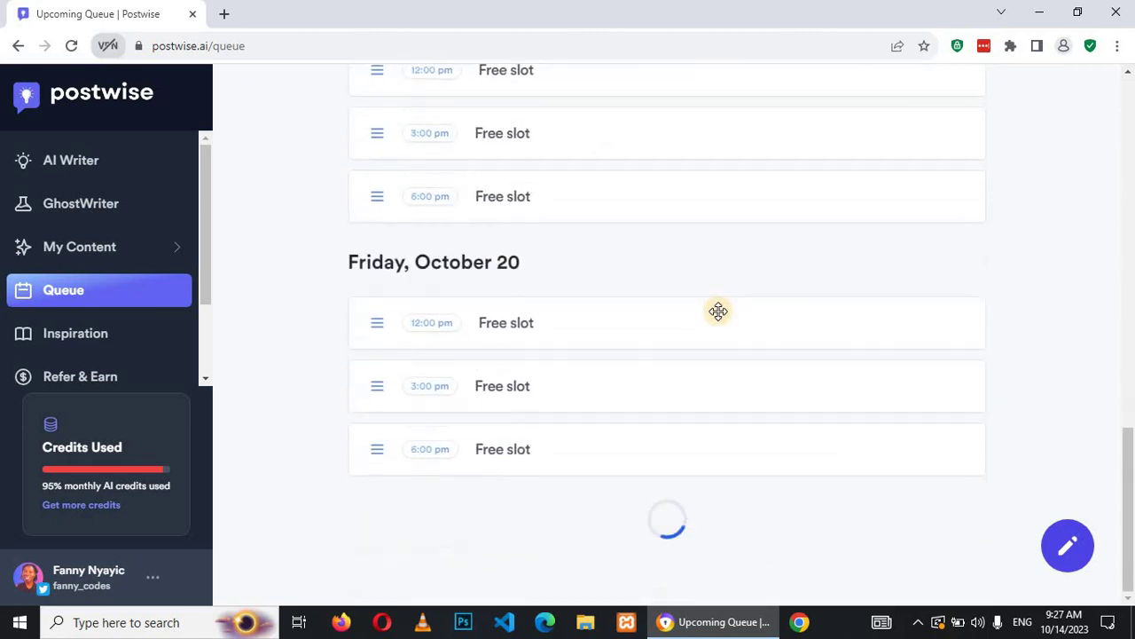
pyautogui.scroll(9, 719, 310)
pyautogui.scroll(2, 550, 276)
pyautogui.scroll(5, 325, 210)
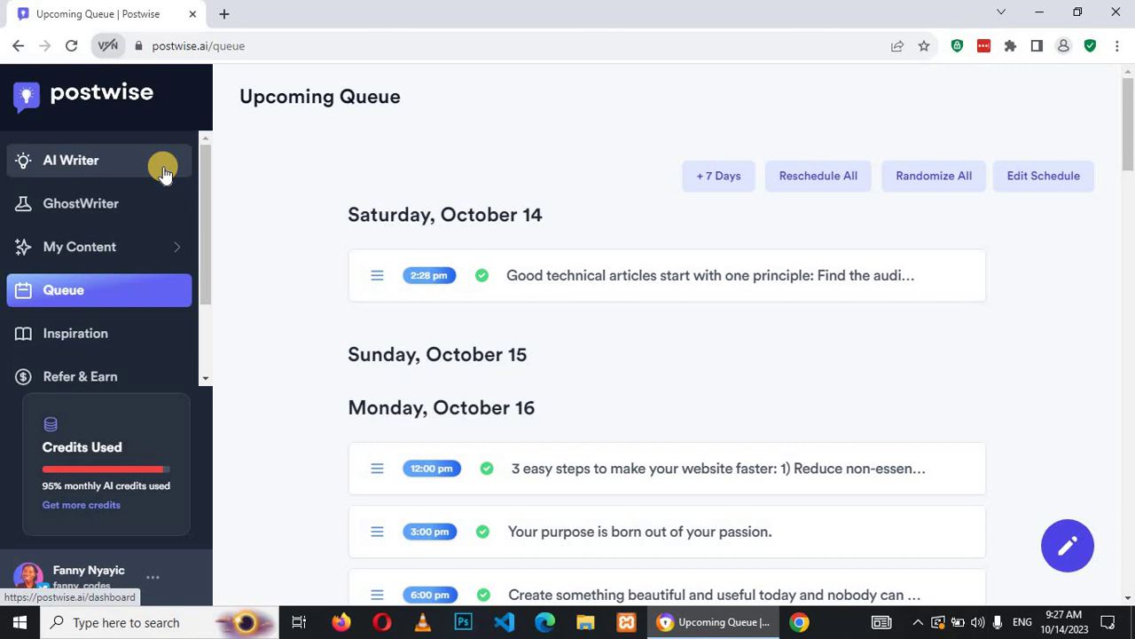
# - Switch back to the LinkedIn account and return to AI Writer
pyautogui.click(104, 585)
pyautogui.click(484, 315)
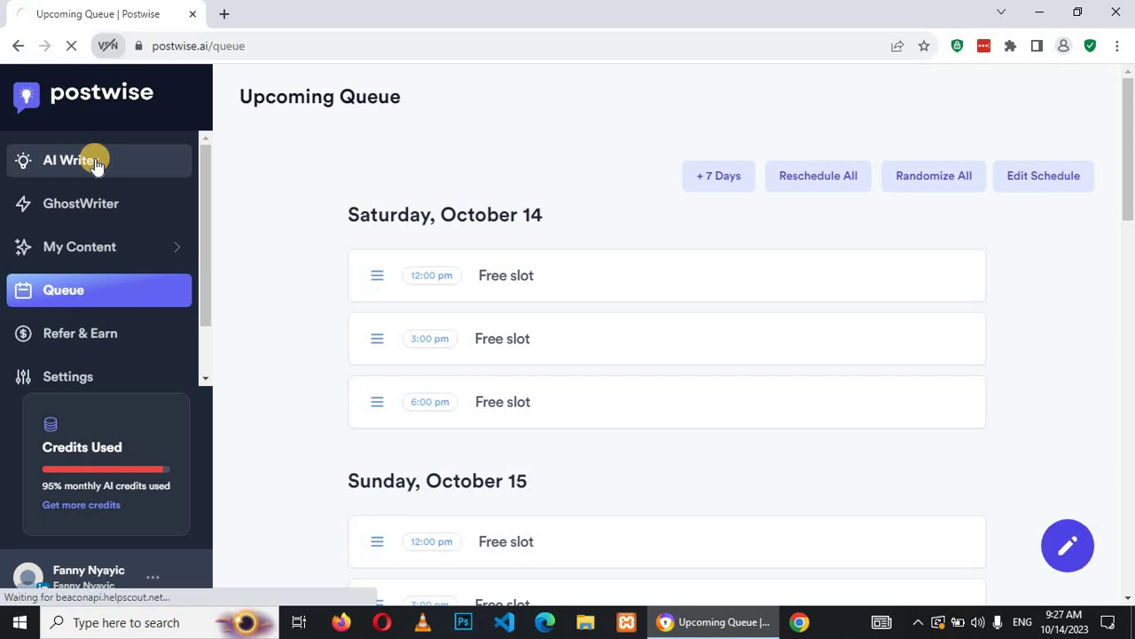
pyautogui.click(96, 162)
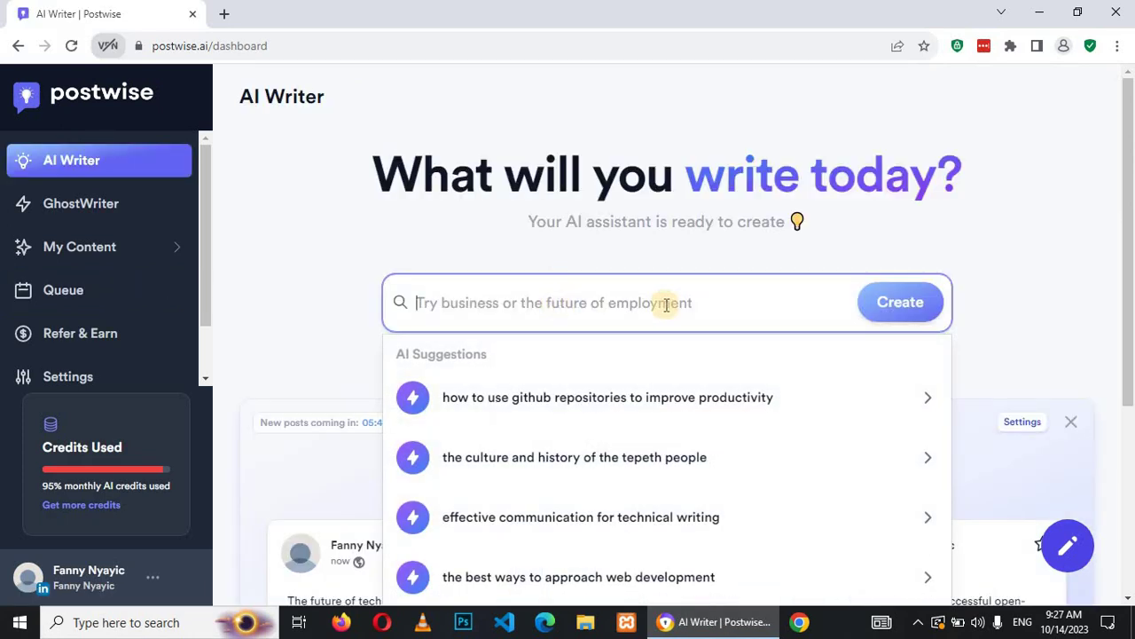
# - Generate posts on 10 tips for finding remote web development jobs and open the first for editing
pyautogui.write('10 tips for finding remote web dev')
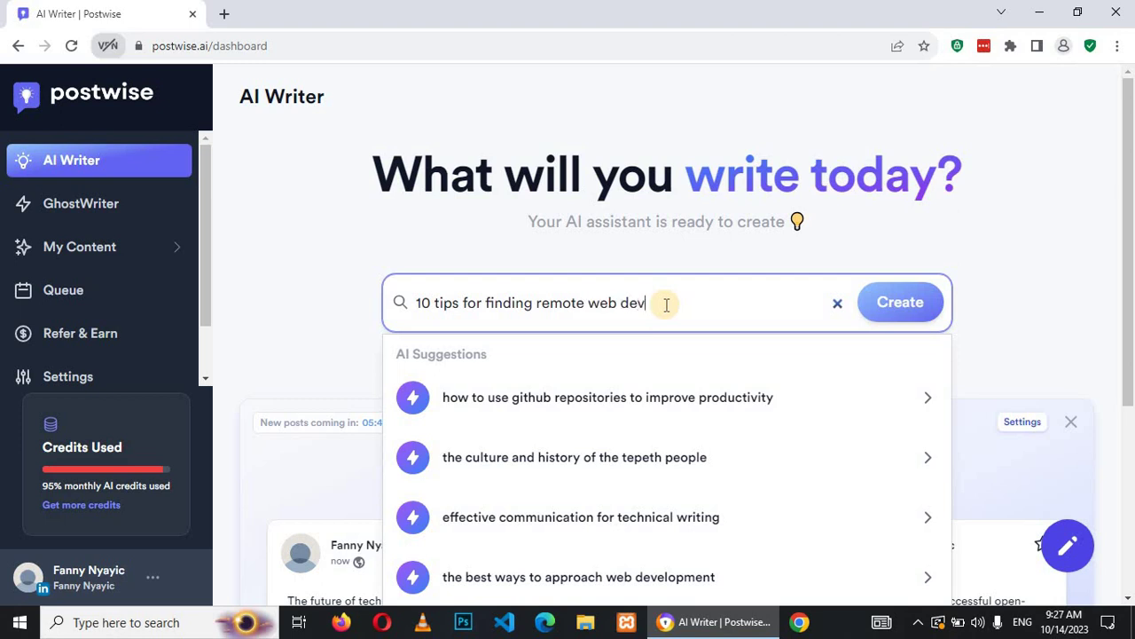
pyautogui.write('opment jobs')
pyautogui.click(893, 306)
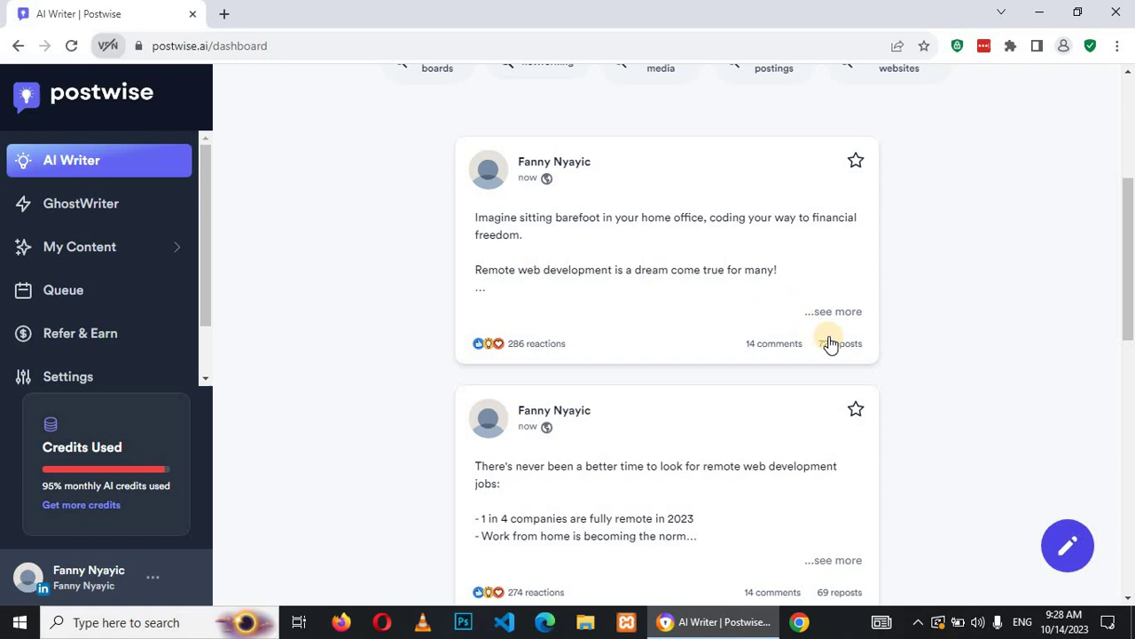
pyautogui.click(838, 312)
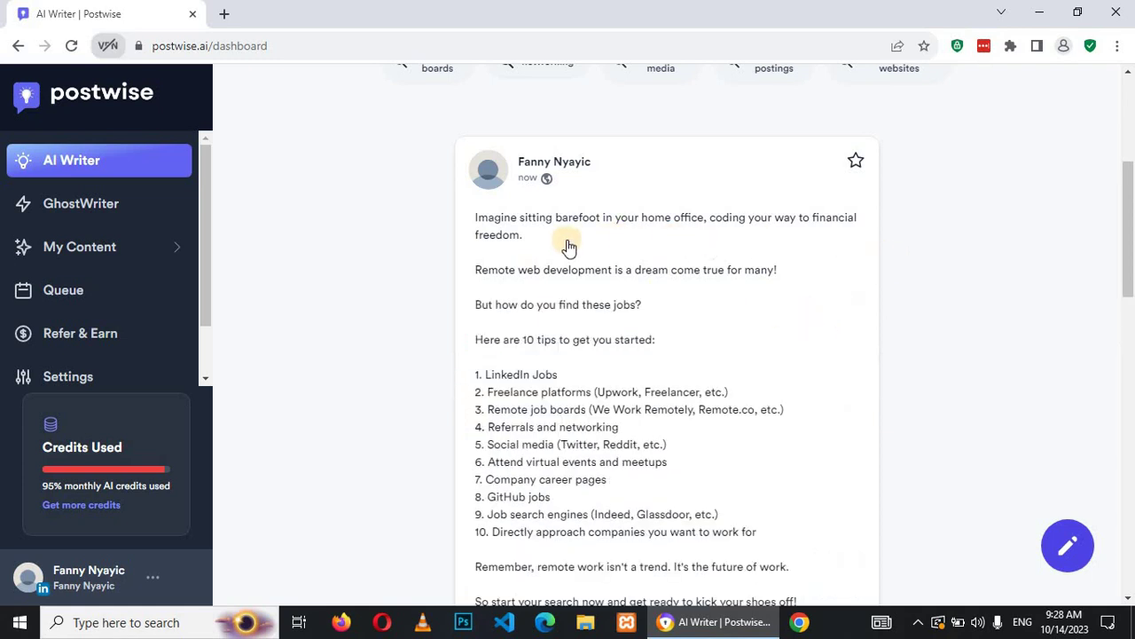
pyautogui.scroll(-5, 657, 248)
pyautogui.scroll(-2, 750, 260)
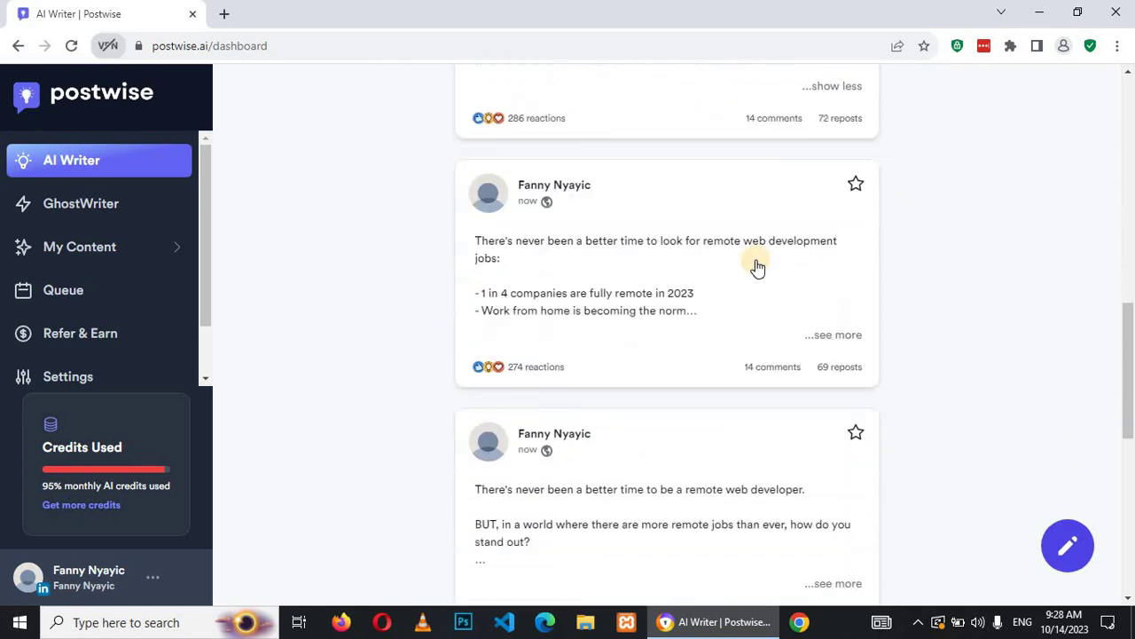
pyautogui.scroll(10, 763, 433)
pyautogui.click(758, 435)
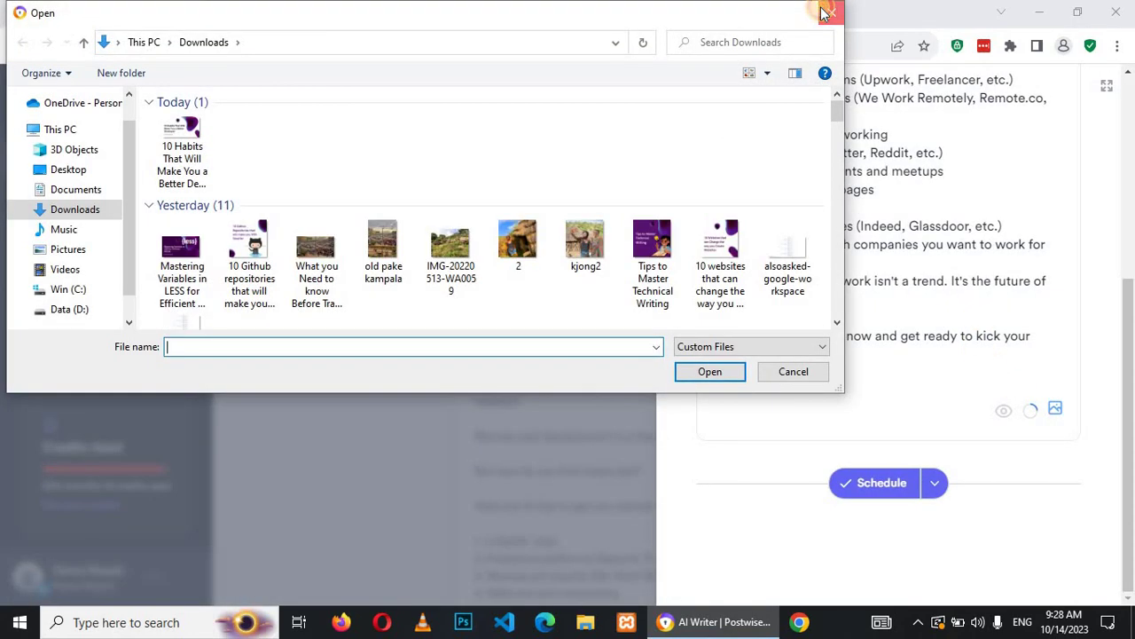
# - Cancel the image picker and show the Schedule for date and Post now options
pyautogui.click(830, 13)
pyautogui.scroll(2, 926, 293)
pyautogui.scroll(-2, 931, 399)
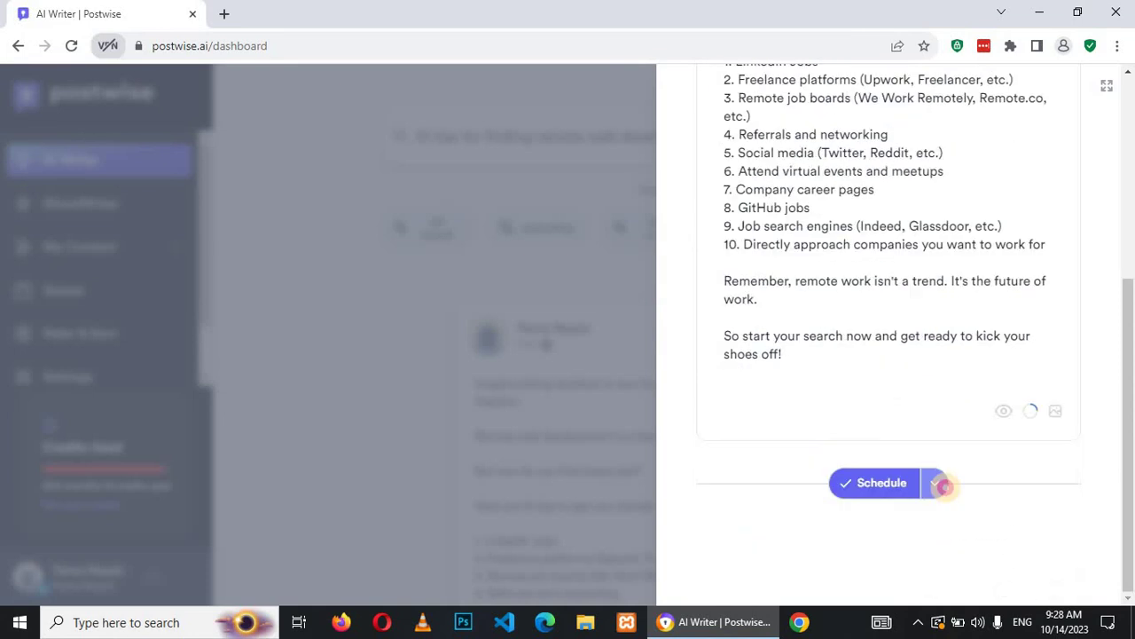
pyautogui.click(942, 485)
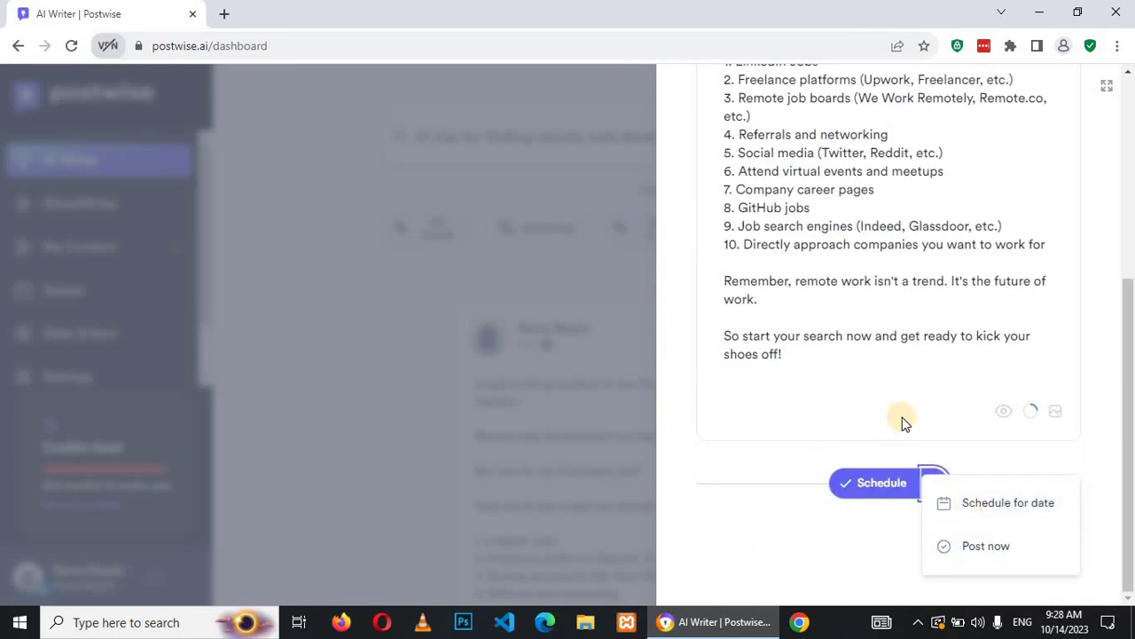
pyautogui.scroll(4, 920, 400)
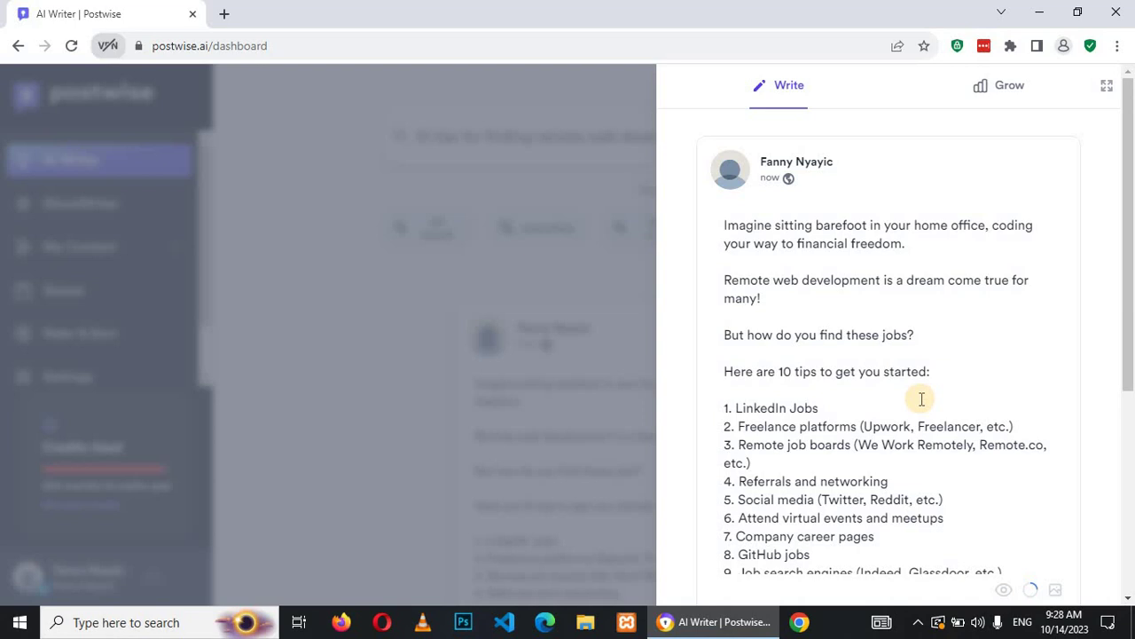
pyautogui.scroll(-3, 898, 371)
pyautogui.scroll(-1, 897, 371)
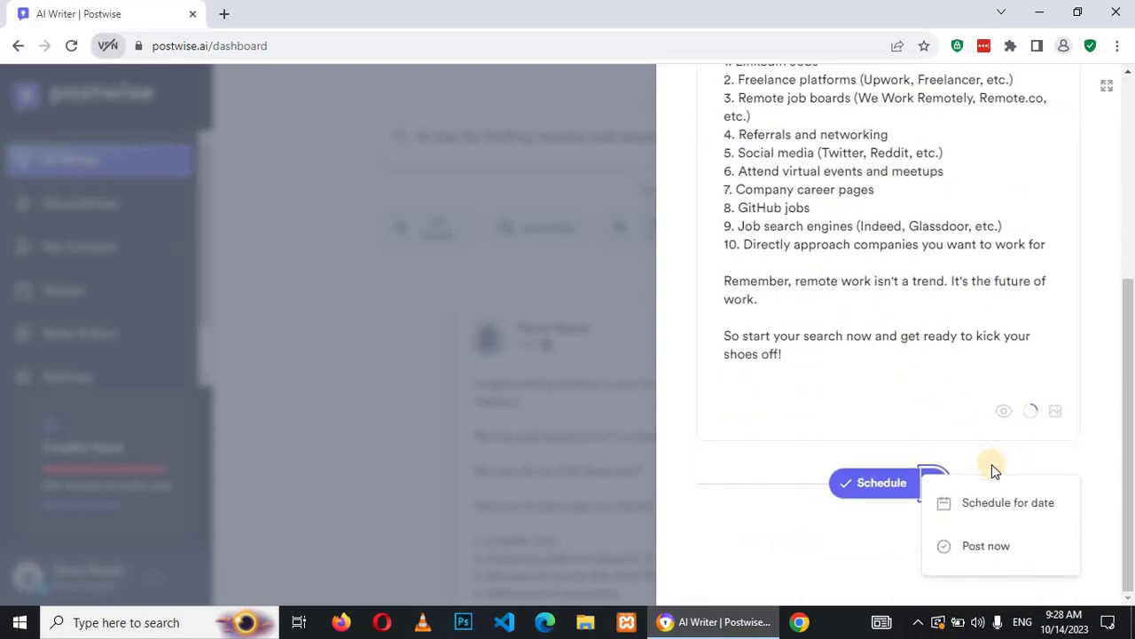
# - Preview the 10-tips post in mobile and desktop layouts, then close the preview and editor
pyautogui.click(1003, 413)
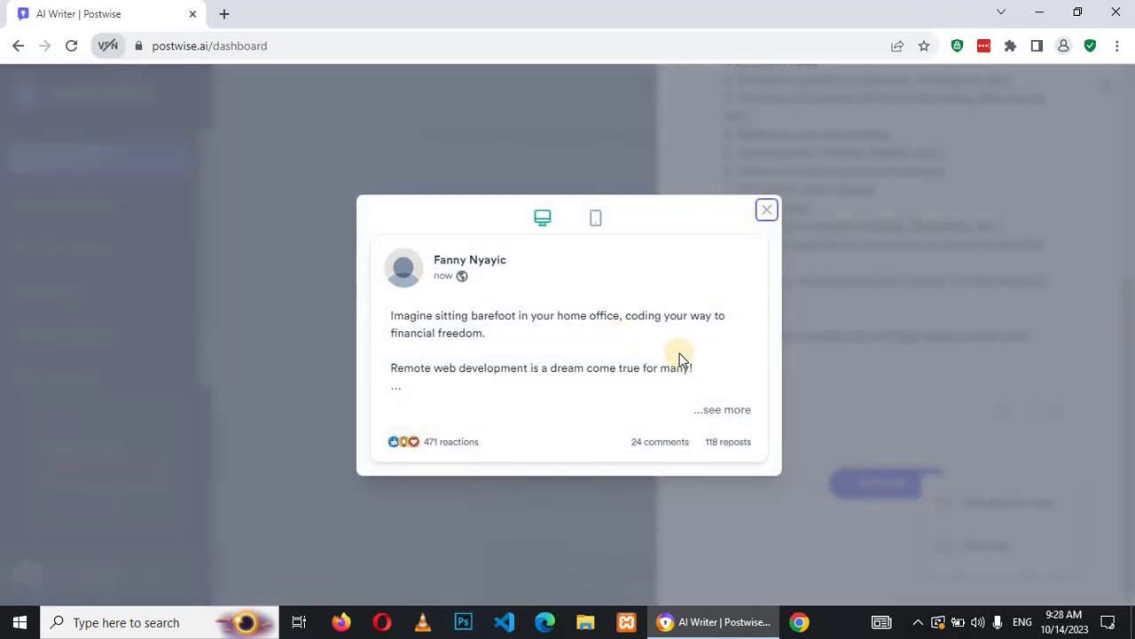
pyautogui.click(727, 407)
pyautogui.click(587, 117)
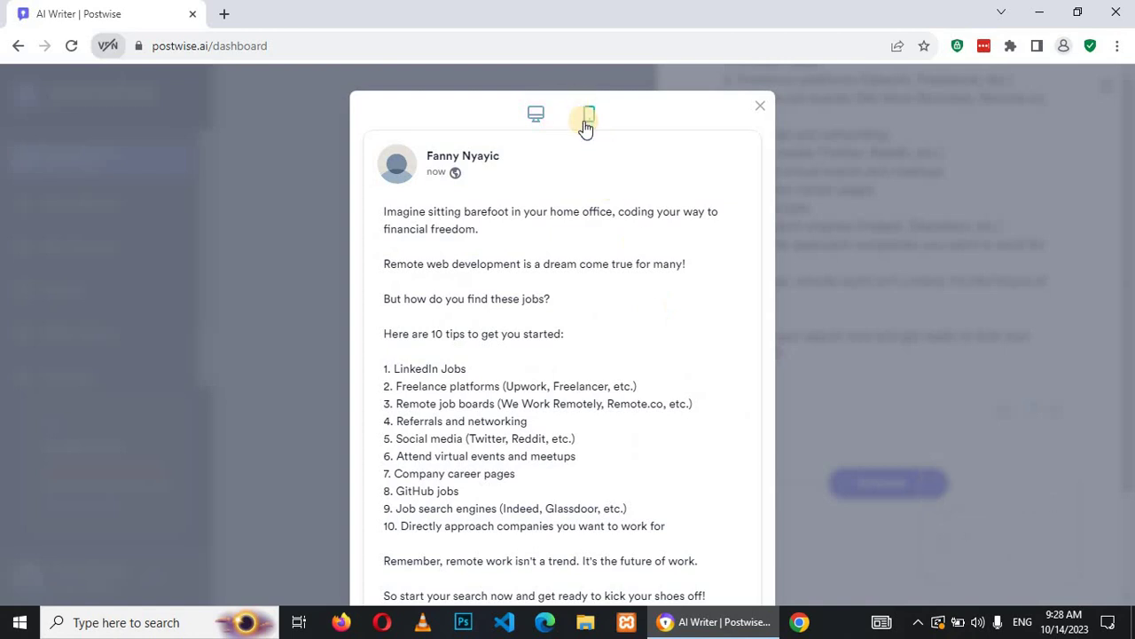
pyautogui.click(534, 115)
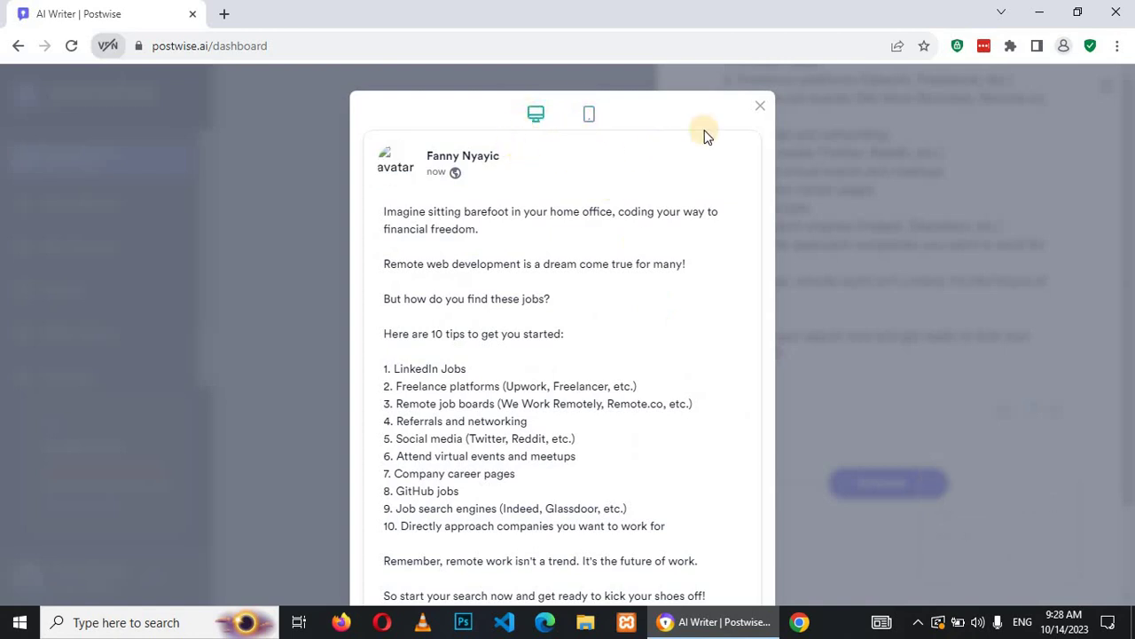
pyautogui.click(760, 106)
pyautogui.click(577, 311)
pyautogui.moveTo(106, 469)
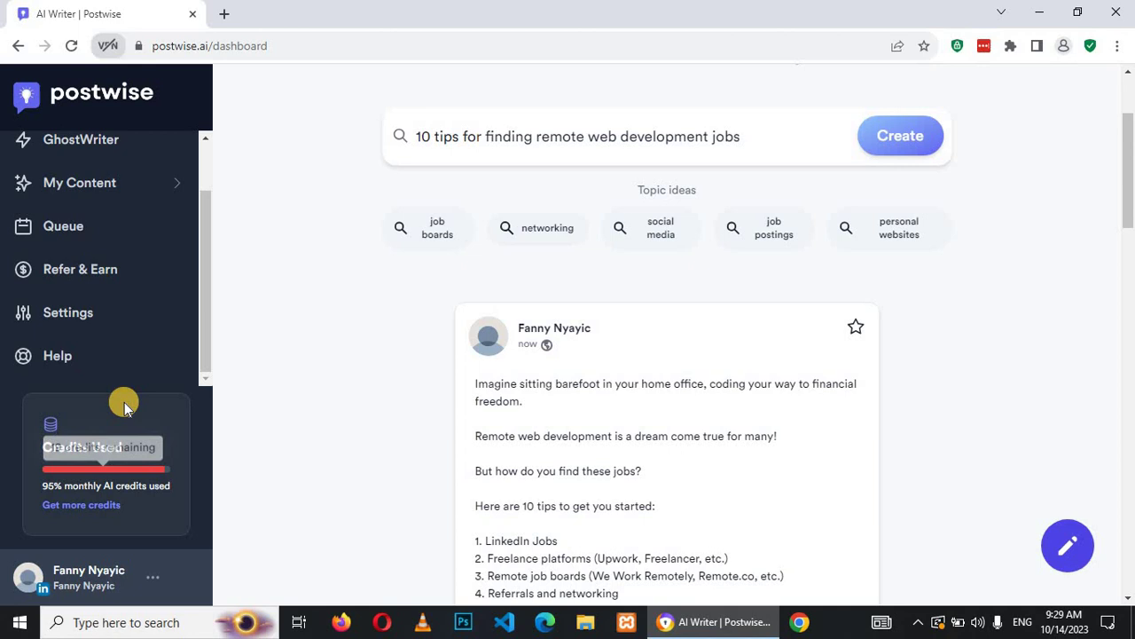
# - Open the Postwise AI library under My Content and scroll through the saved posts
pyautogui.click(157, 187)
pyautogui.scroll(-1, 135, 284)
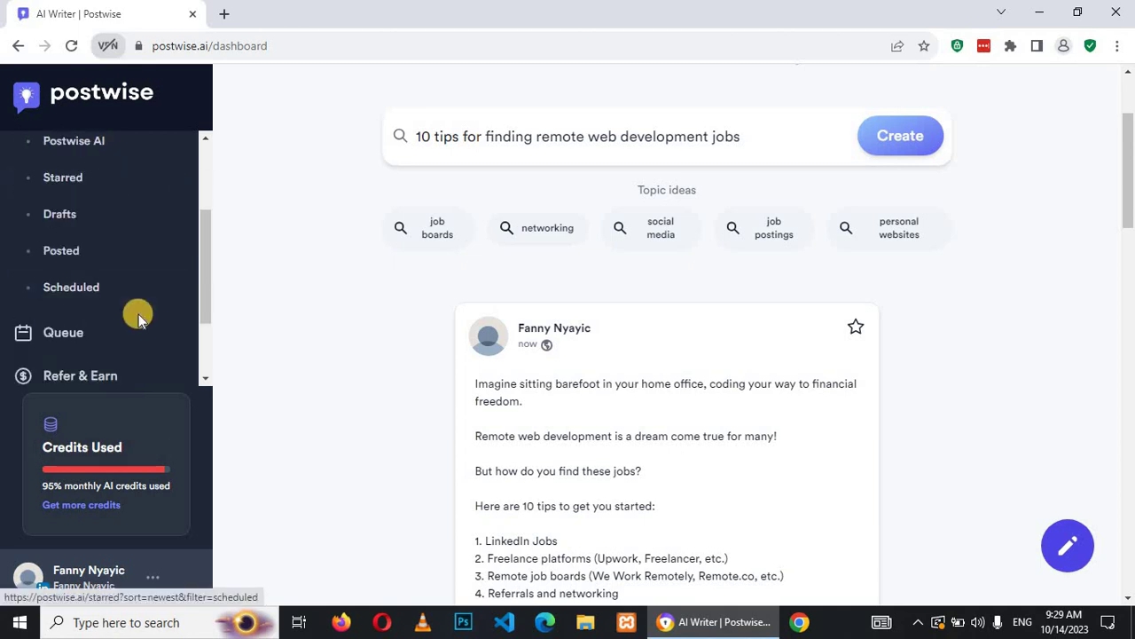
pyautogui.scroll(1, 135, 293)
pyautogui.click(127, 227)
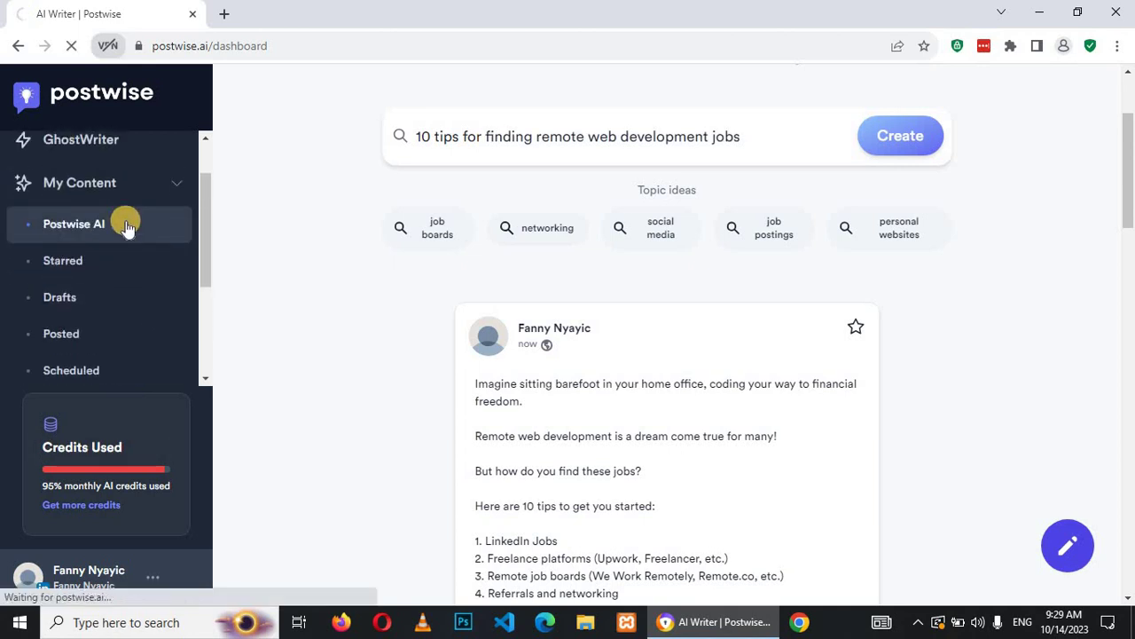
pyautogui.scroll(-3, 785, 231)
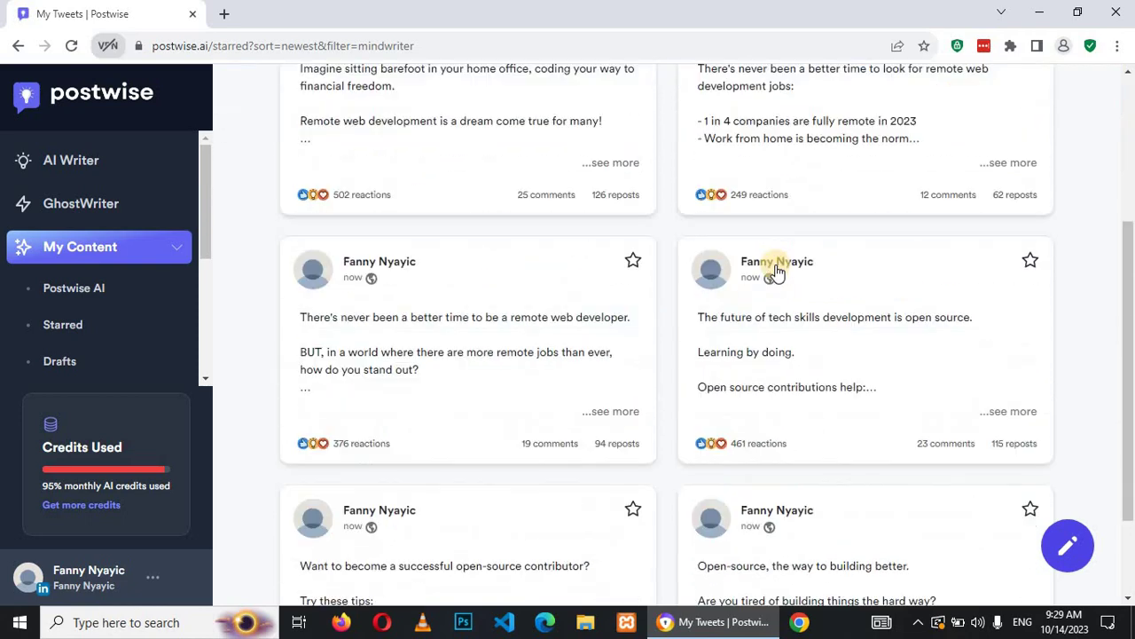
pyautogui.scroll(-2, 777, 266)
pyautogui.scroll(-5, 825, 363)
pyautogui.scroll(-2, 854, 360)
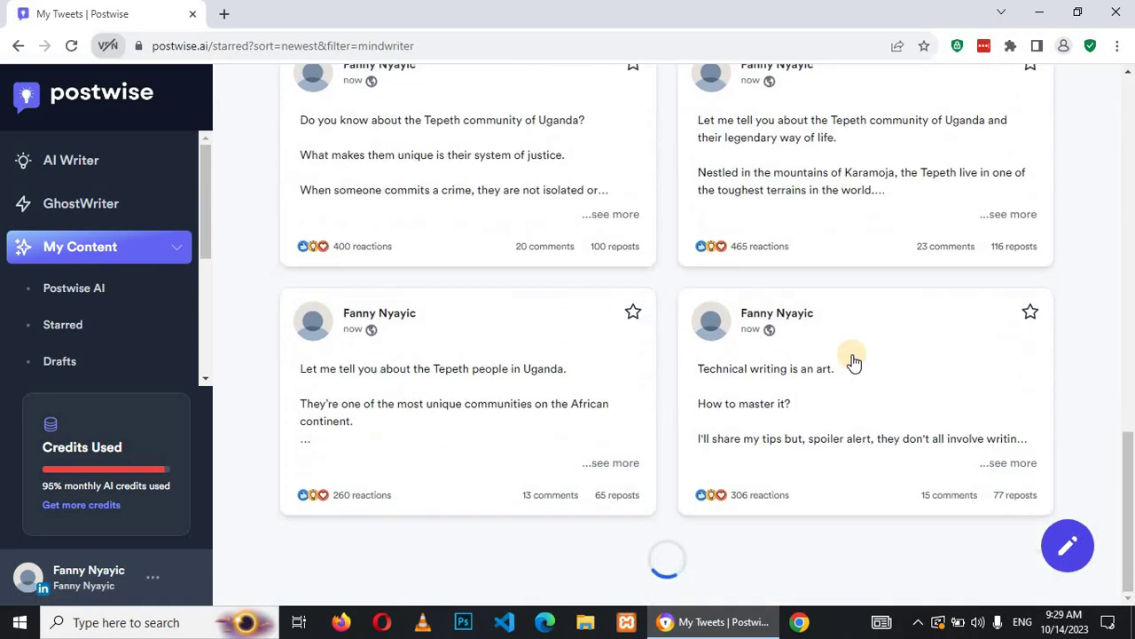
pyautogui.scroll(-1, 855, 361)
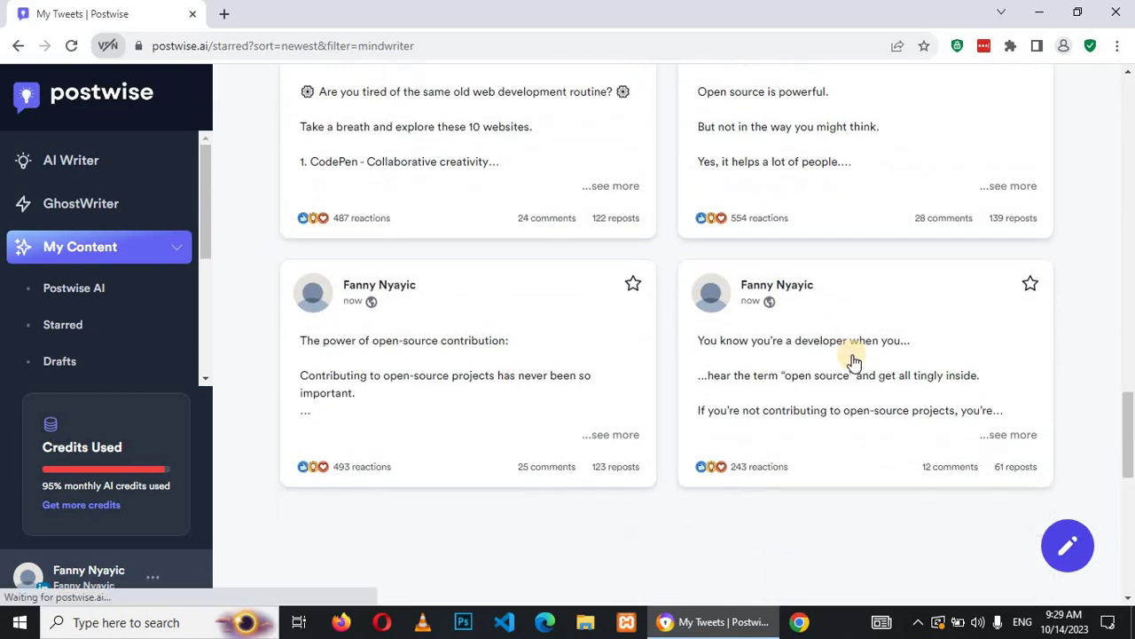
pyautogui.scroll(-3, 854, 360)
pyautogui.scroll(-2, 854, 360)
pyautogui.scroll(-1, 851, 361)
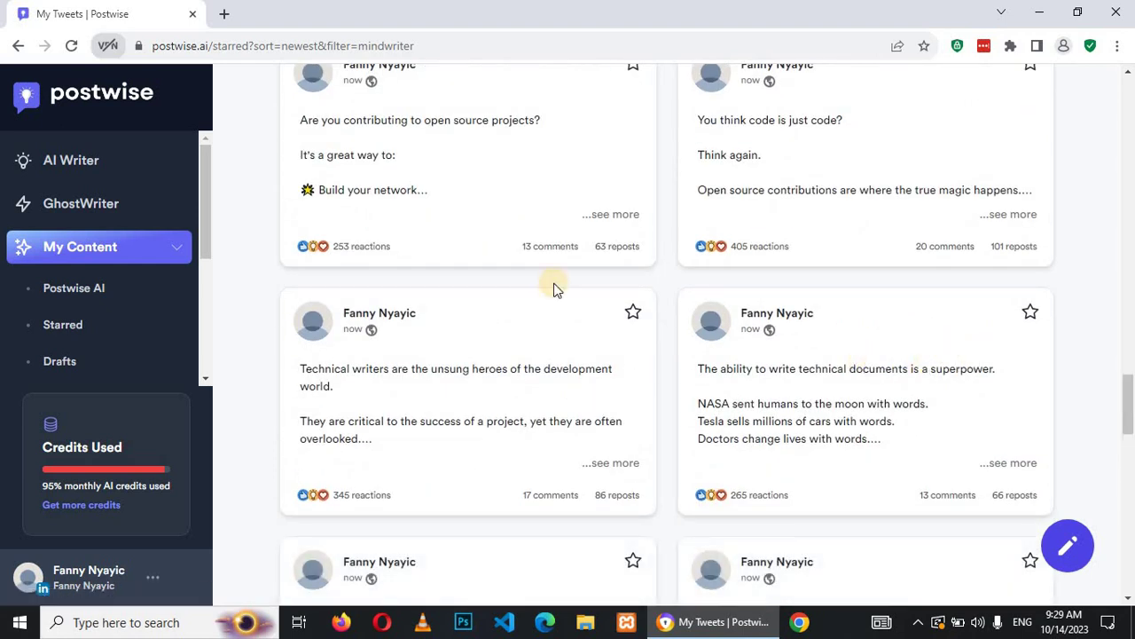
pyautogui.scroll(-3, 107, 353)
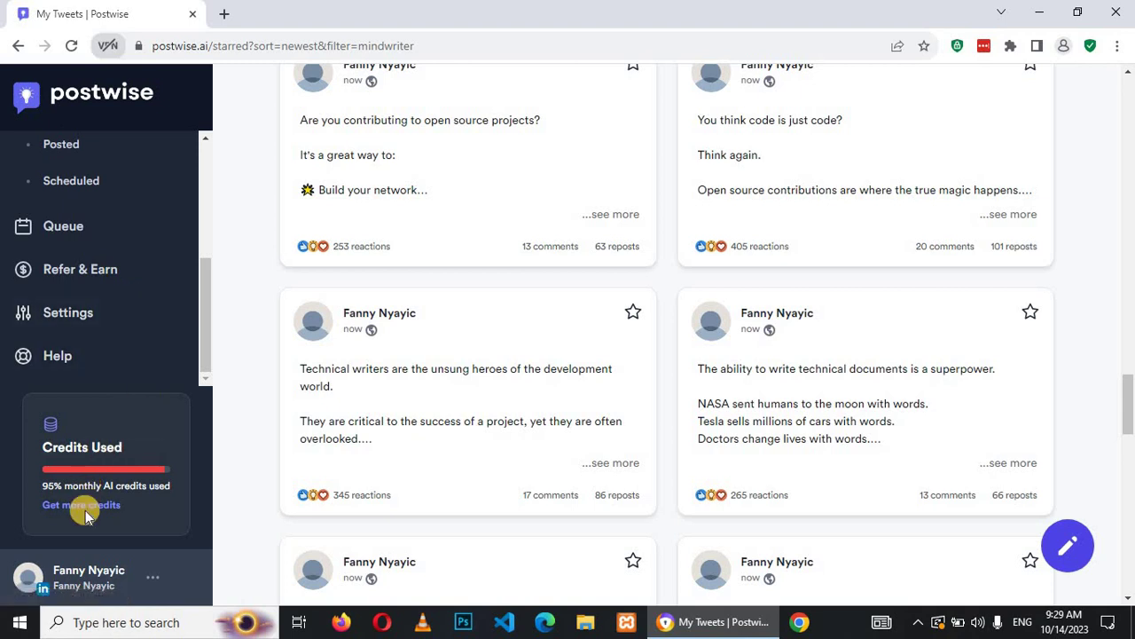
# - Return to the AI Writer dashboard and look over its Ghostwriter suggestions
pyautogui.click(89, 92)
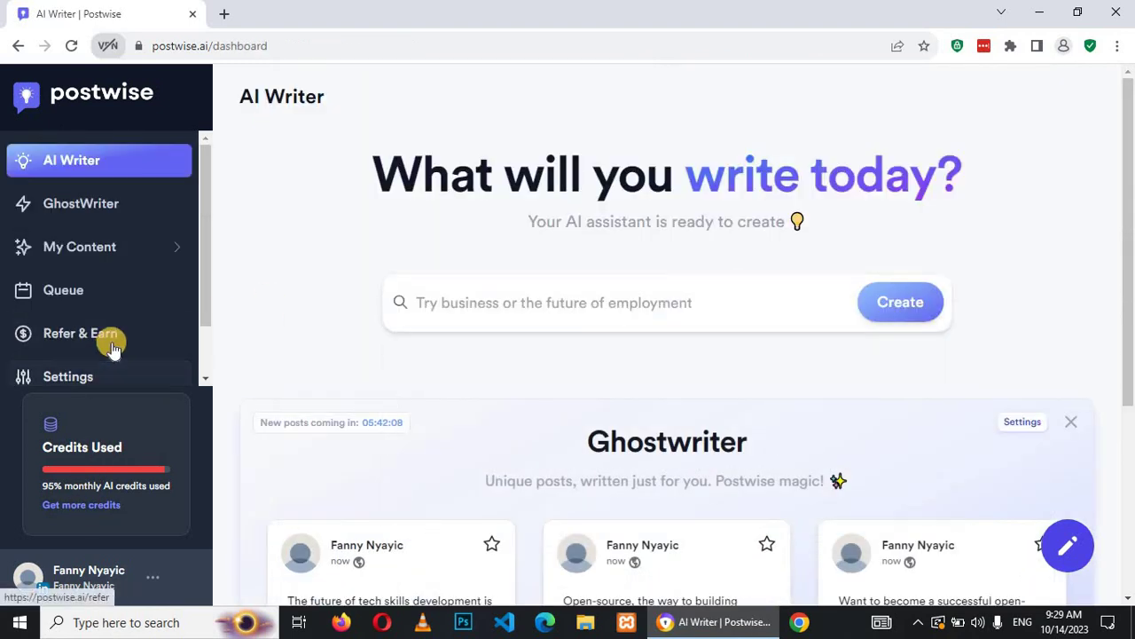
pyautogui.scroll(-3, 113, 346)
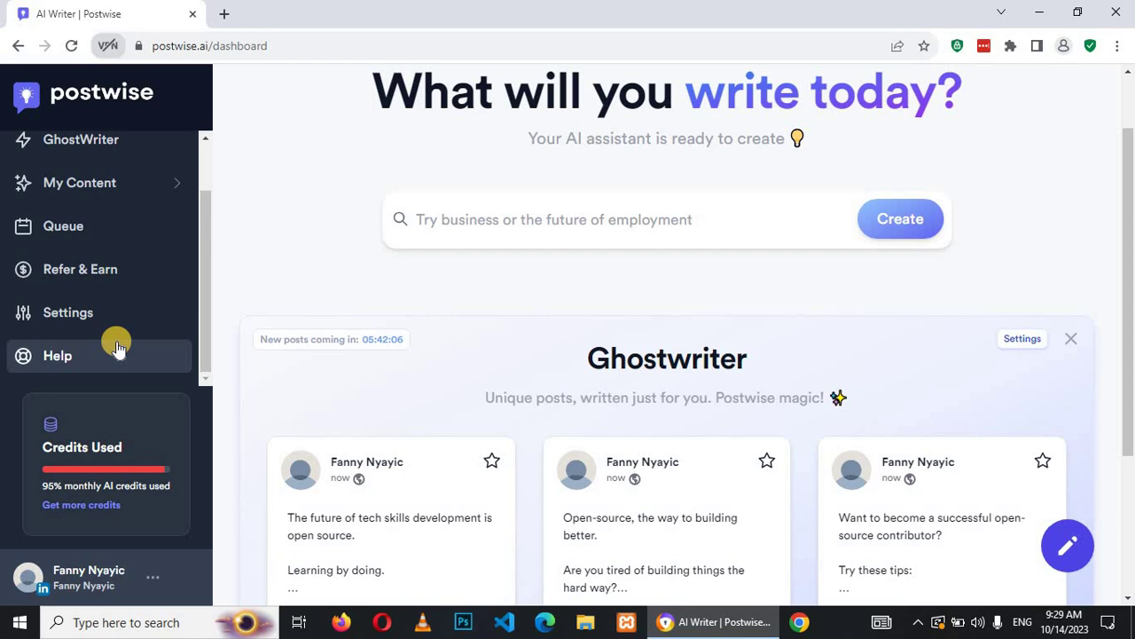
pyautogui.scroll(2, 118, 346)
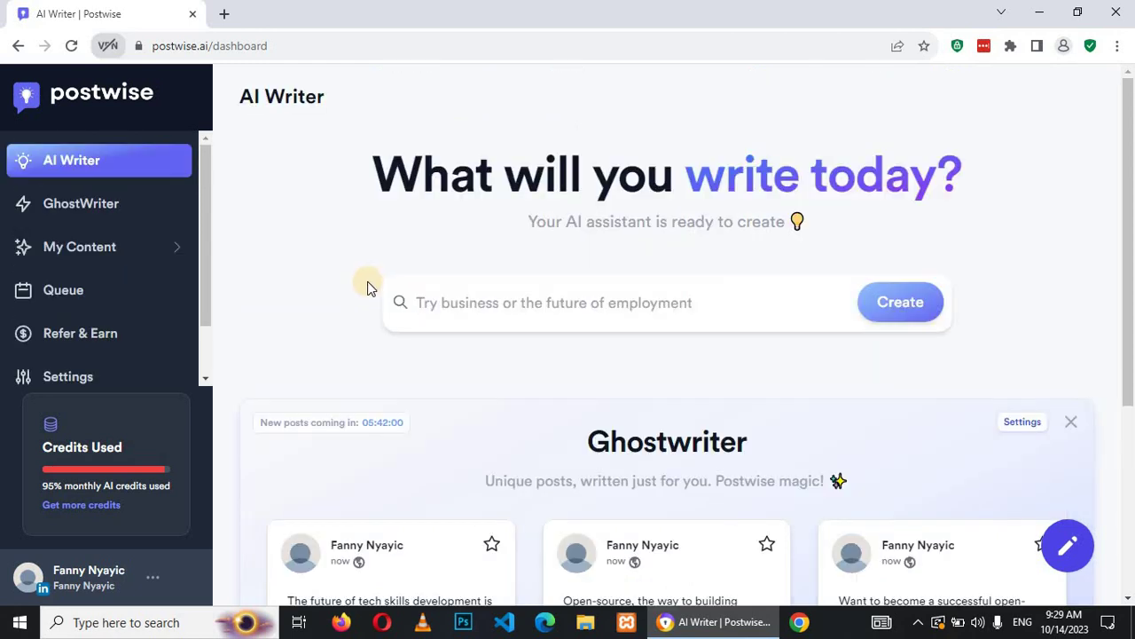
# - Compare the Rising Star ($37), Boss ($59) and Unlimited ($97) monthly plans via Get more credits
pyautogui.click(88, 511)
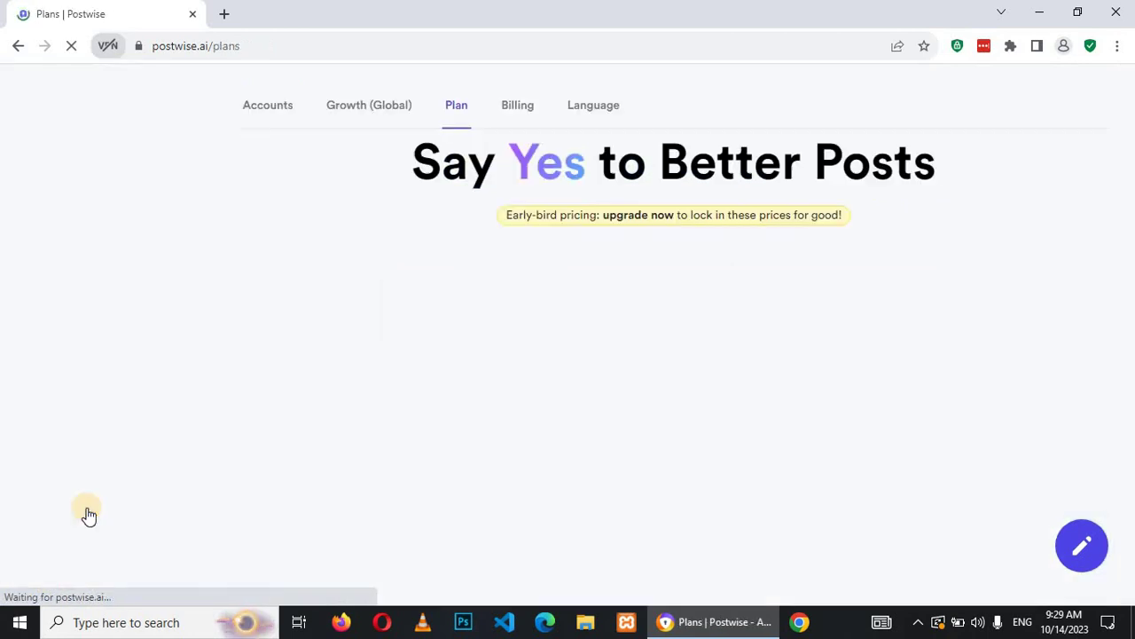
pyautogui.scroll(-3, 418, 258)
pyautogui.scroll(-2, 372, 266)
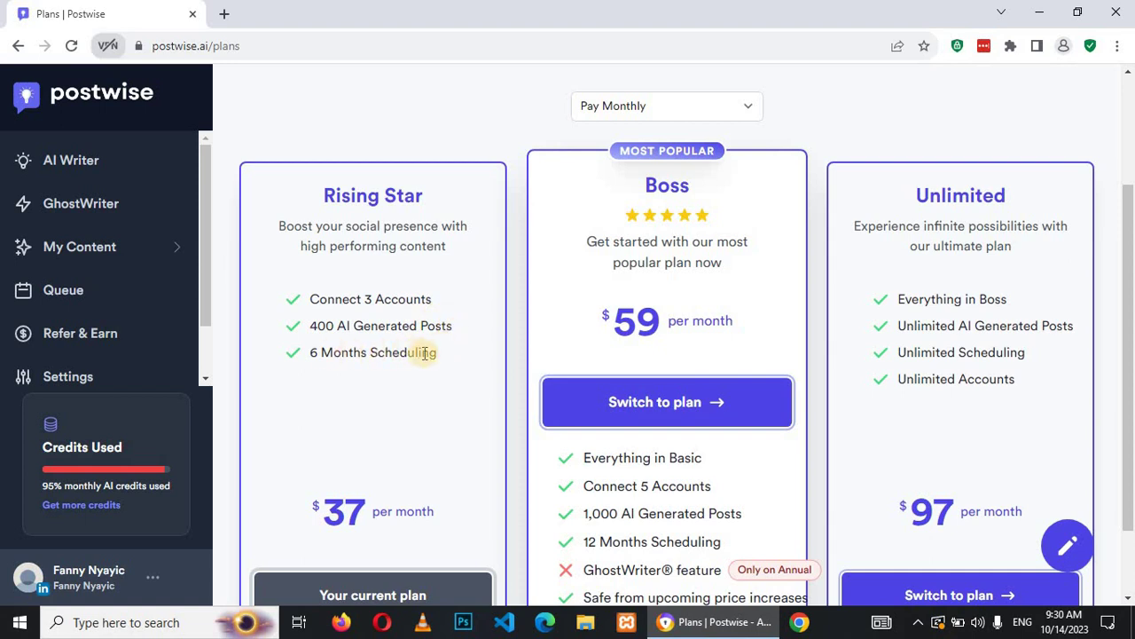
pyautogui.scroll(-2, 417, 372)
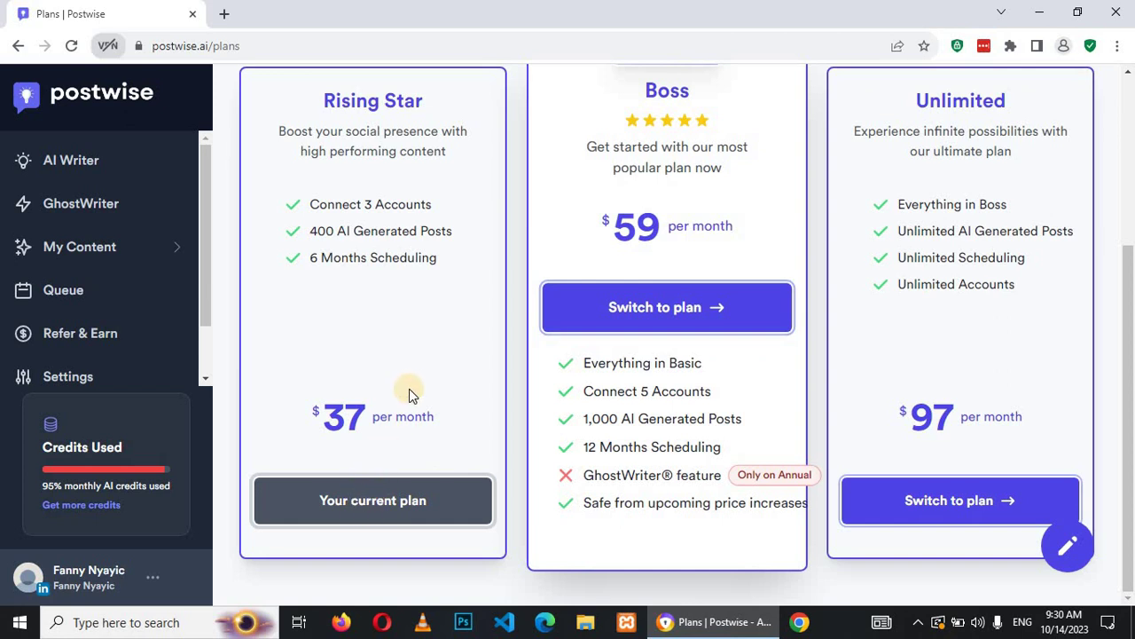
pyautogui.scroll(1, 409, 388)
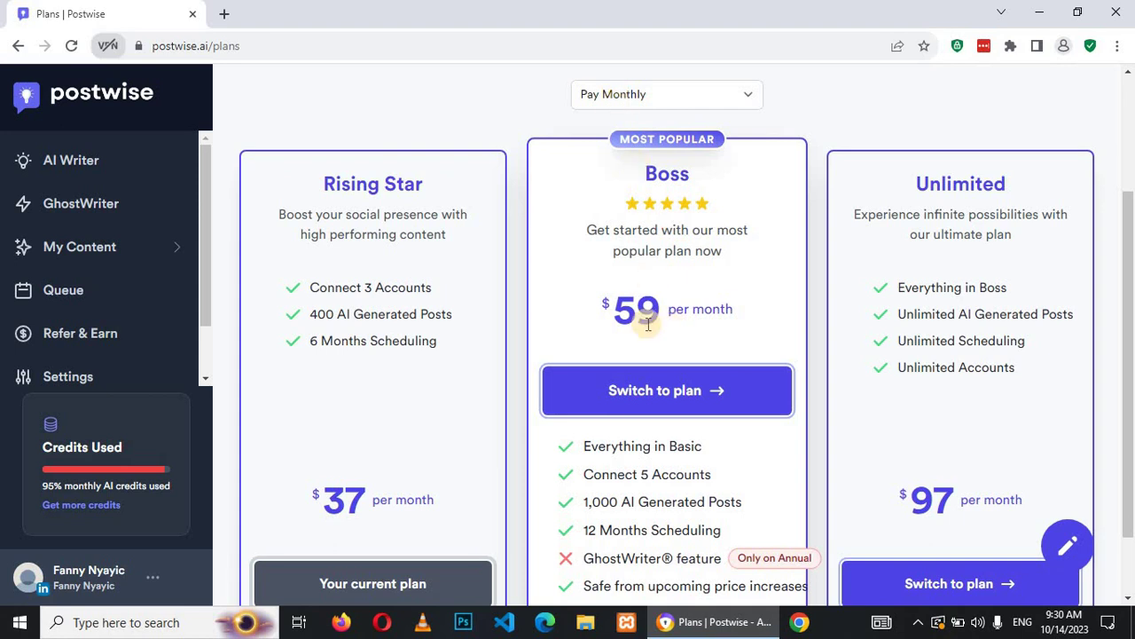
pyautogui.scroll(-1, 713, 355)
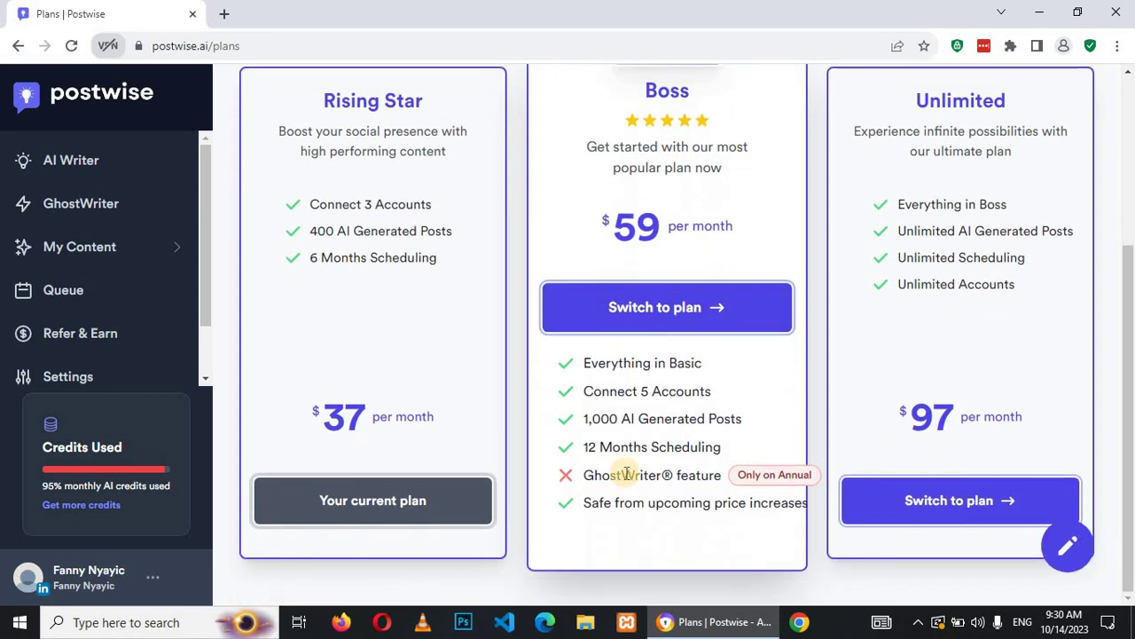
# - Select Pay Annually (20% discount) to show $29/$47/$77 plans, then reopen the Postwise AI library
pyautogui.scroll(2, 714, 222)
pyautogui.click(674, 182)
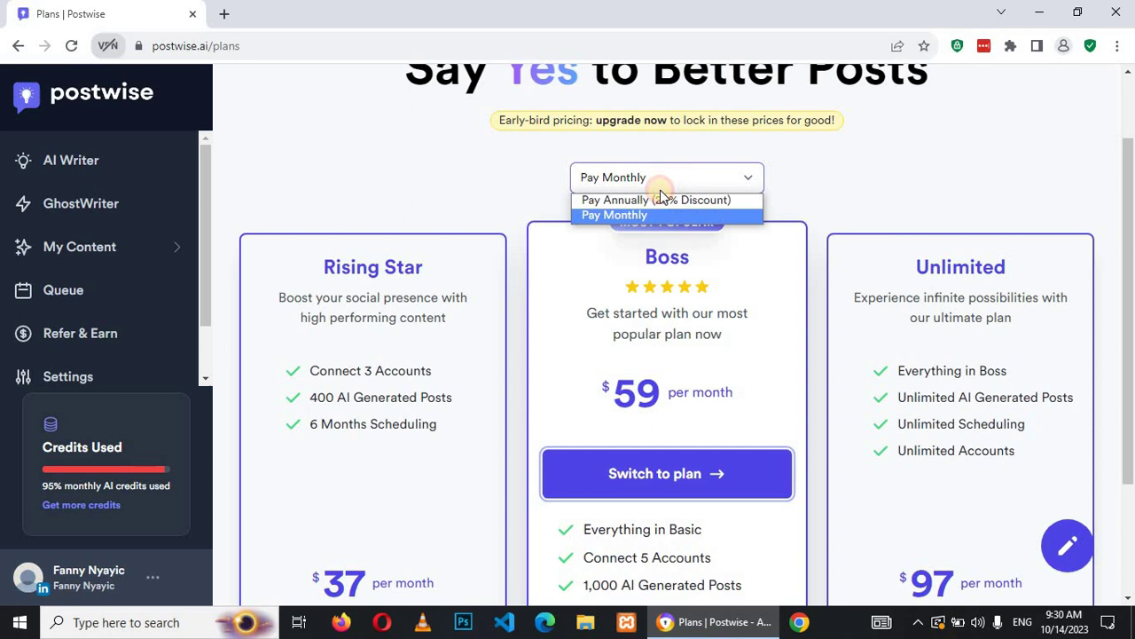
pyautogui.click(648, 200)
pyautogui.scroll(-2, 760, 342)
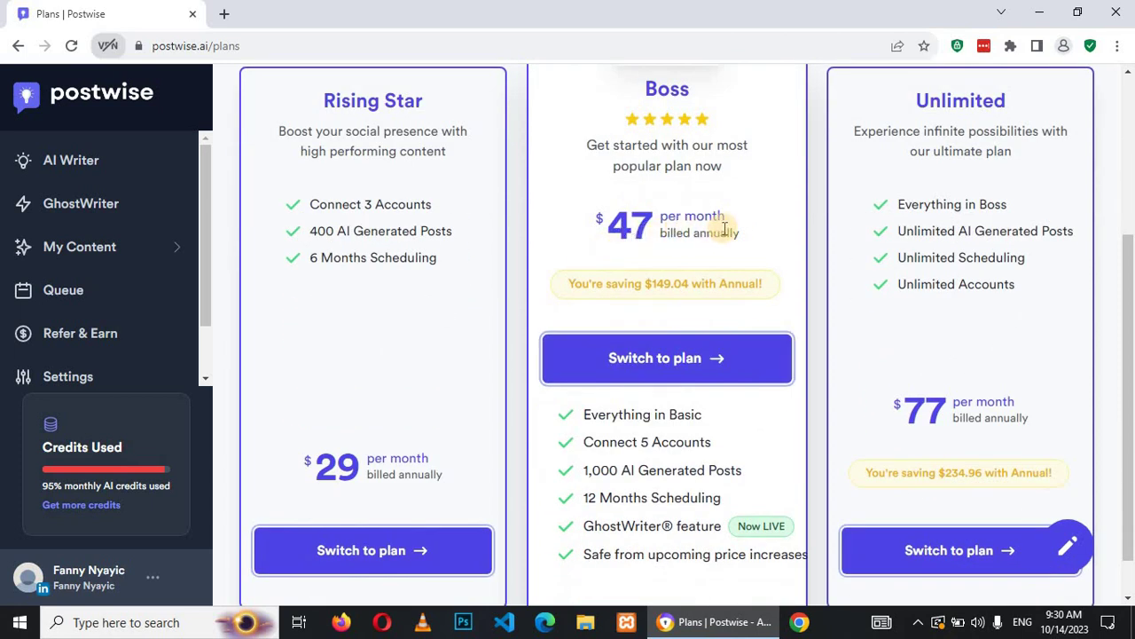
pyautogui.scroll(3, 726, 277)
pyautogui.click(520, 108)
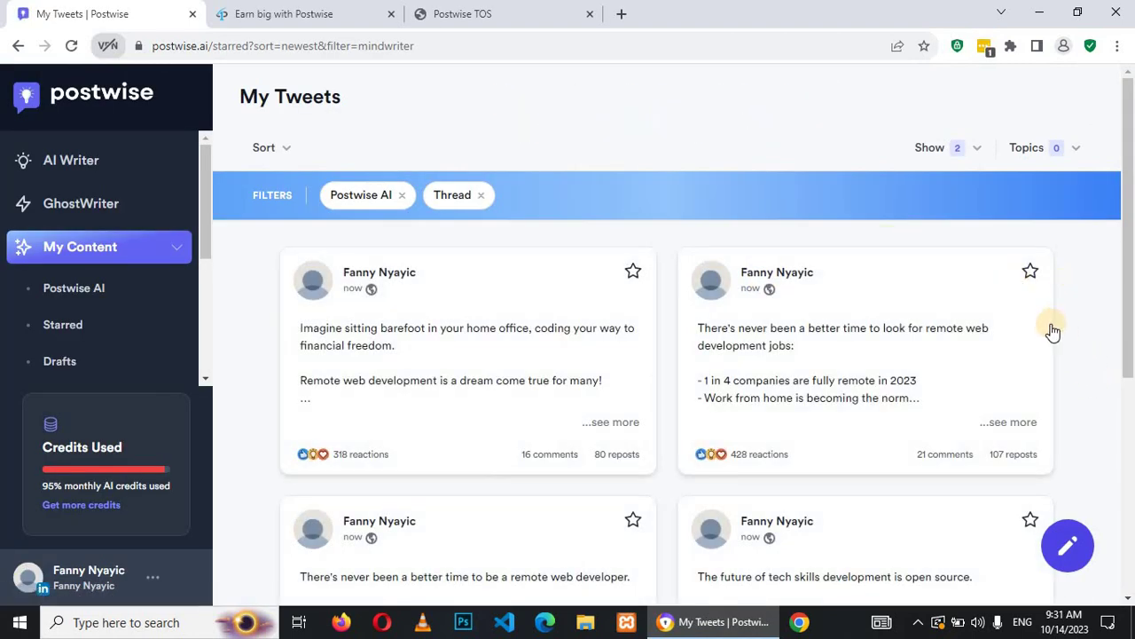
pyautogui.scroll(-2, 1053, 333)
pyautogui.scroll(2, 1053, 332)
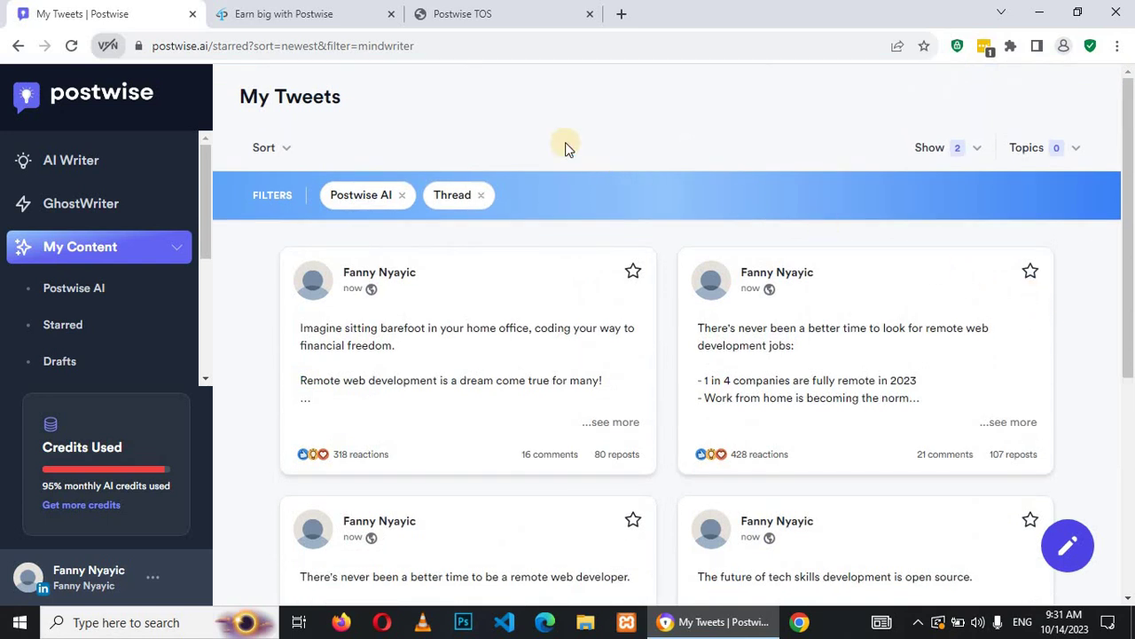